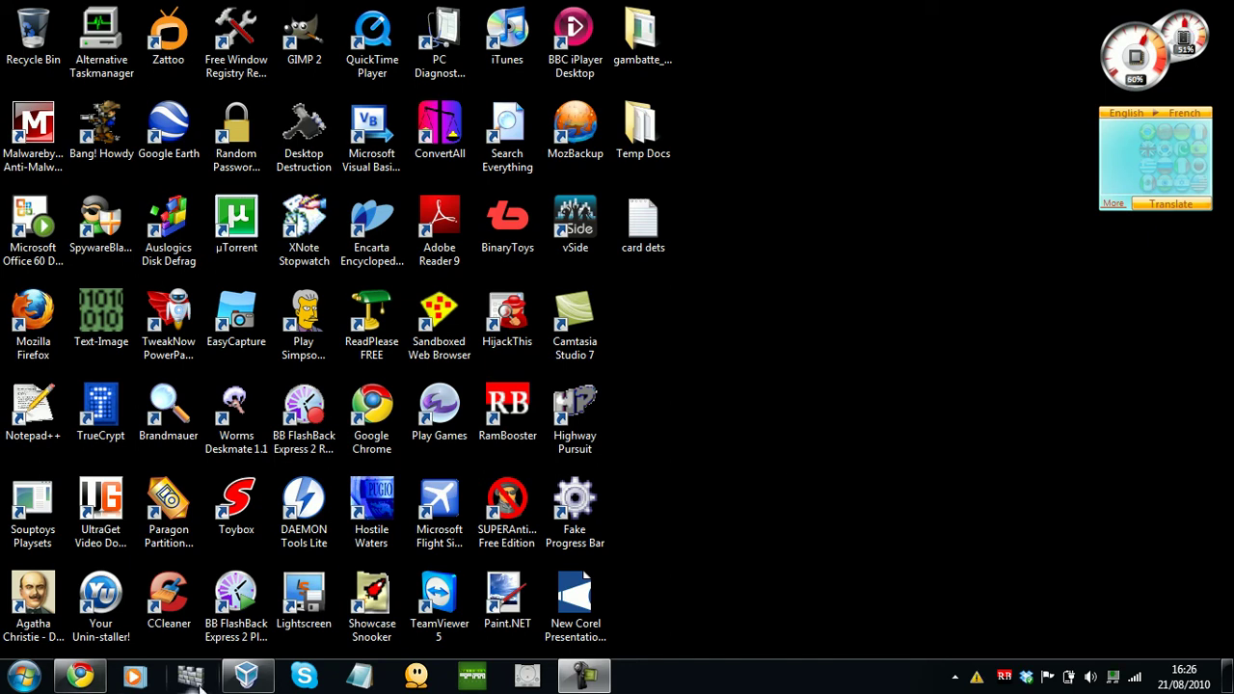
- Start the infected Windows XP VM from VirtualBox and dismiss the slow performance notification
{"action": "left_click", "coordinate": [247, 676]}
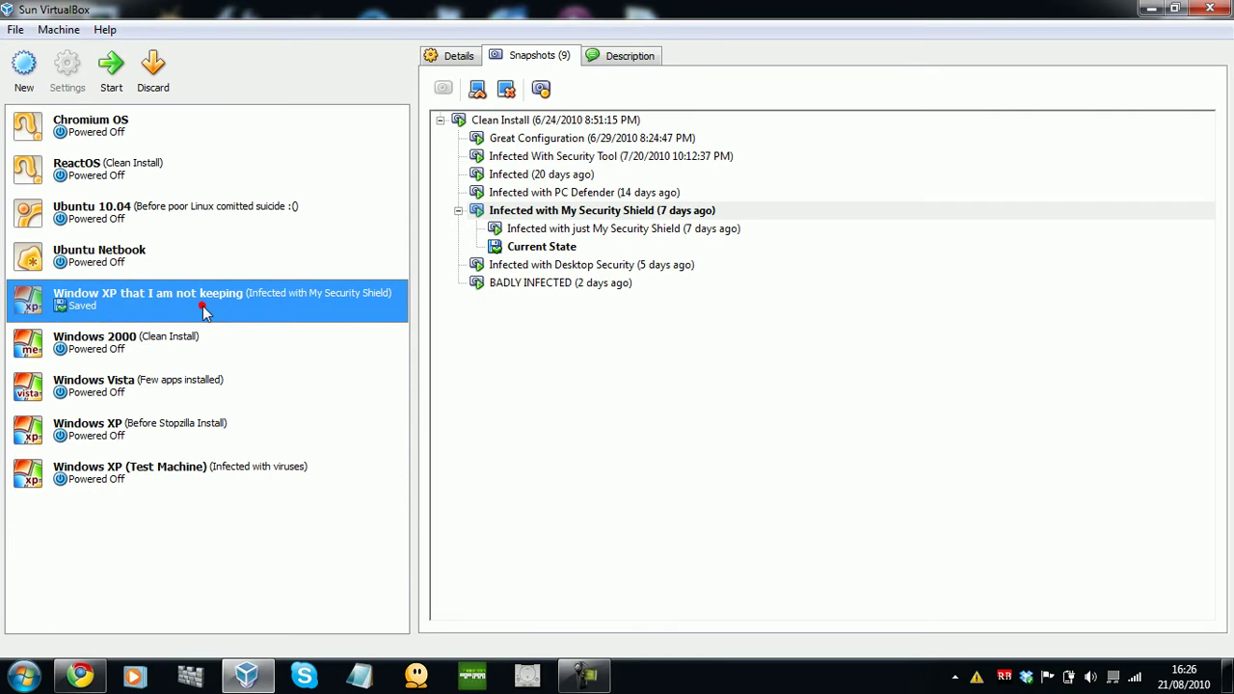
{"action": "left_click", "coordinate": [112, 82]}
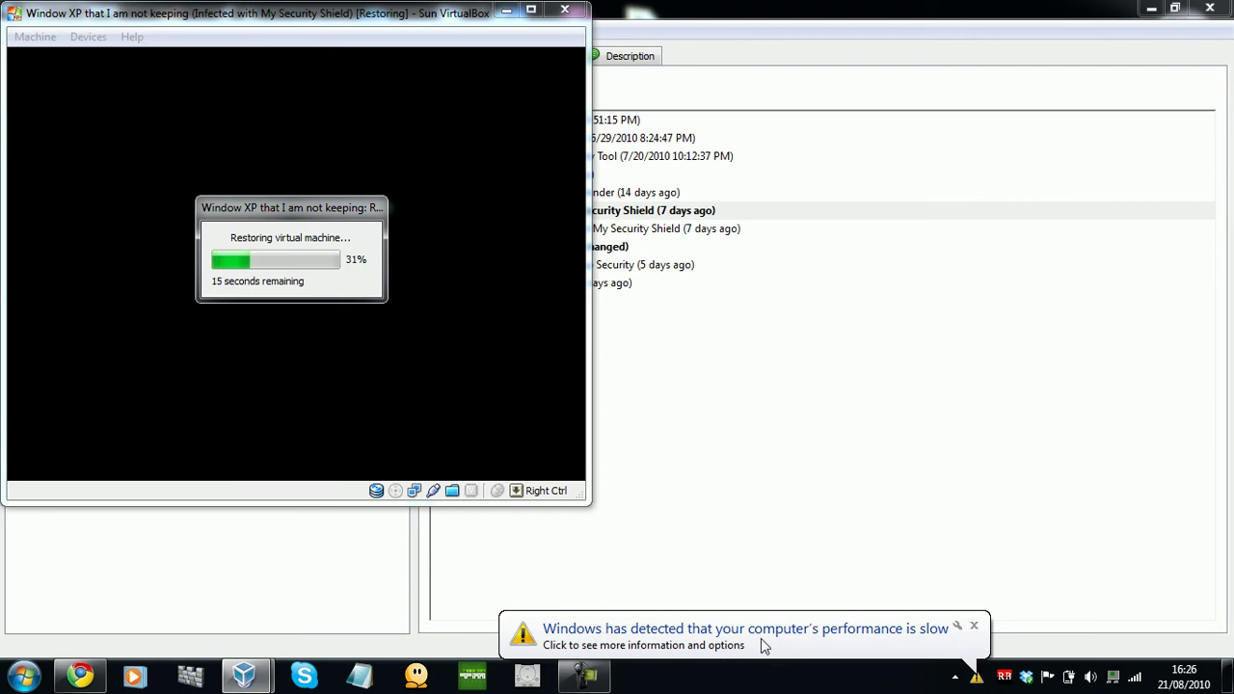
{"action": "left_click", "coordinate": [975, 626]}
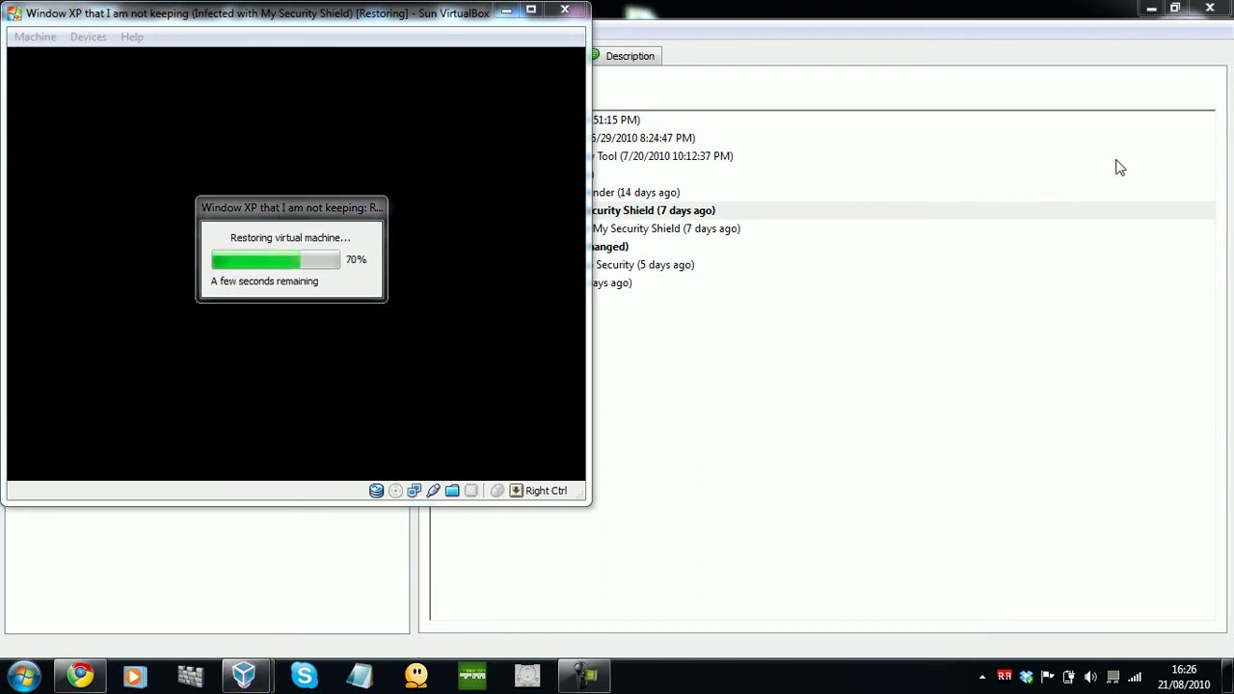
- Hide the VirtualBox manager window and quit RamBooster from its tray icon
{"action": "left_click", "coordinate": [1210, 9]}
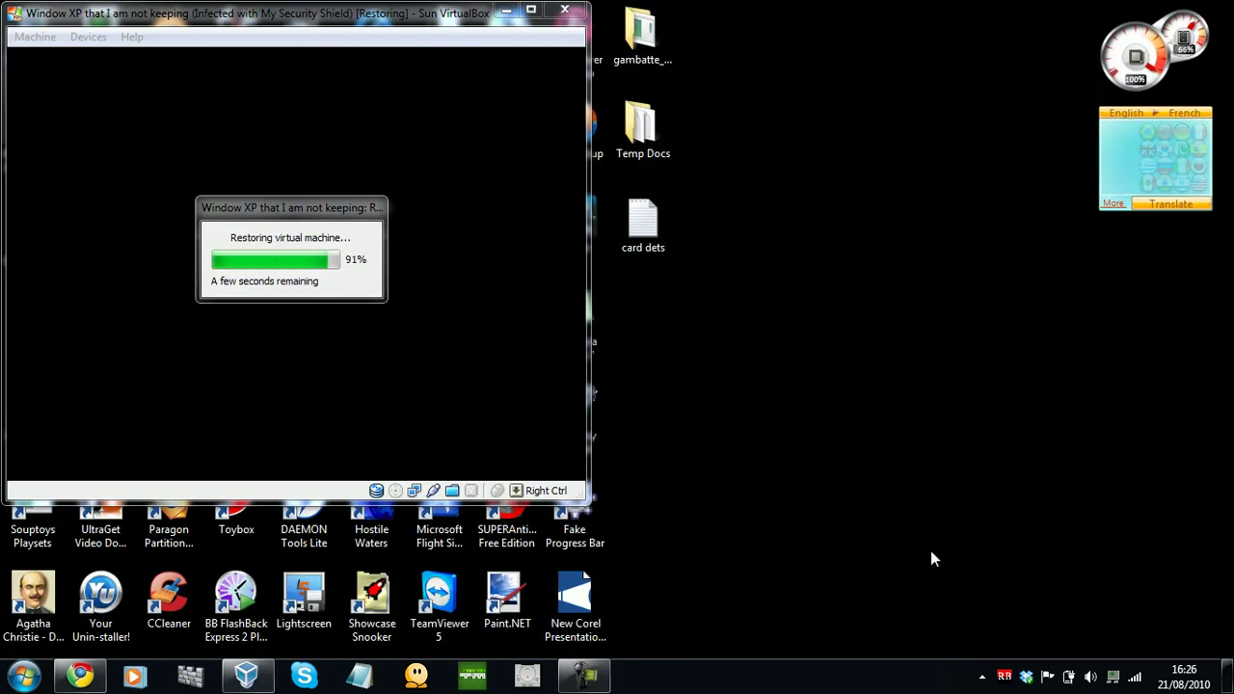
{"action": "right_click", "coordinate": [1007, 676]}
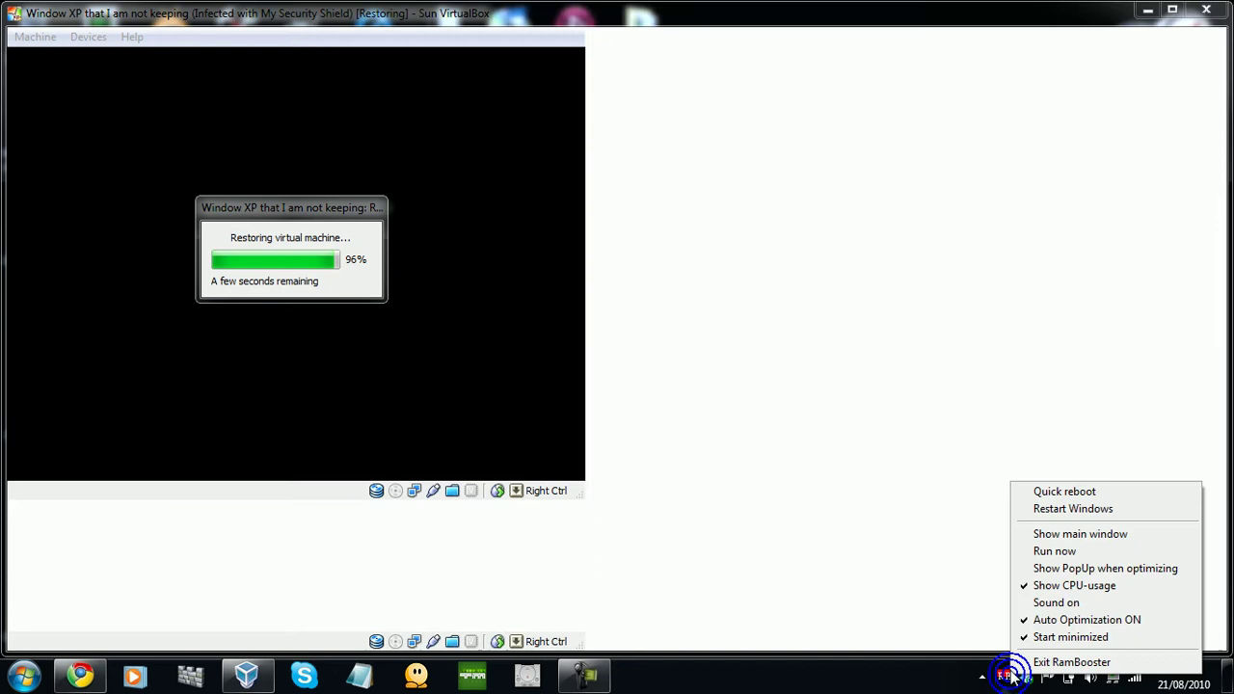
{"action": "left_click", "coordinate": [1026, 663]}
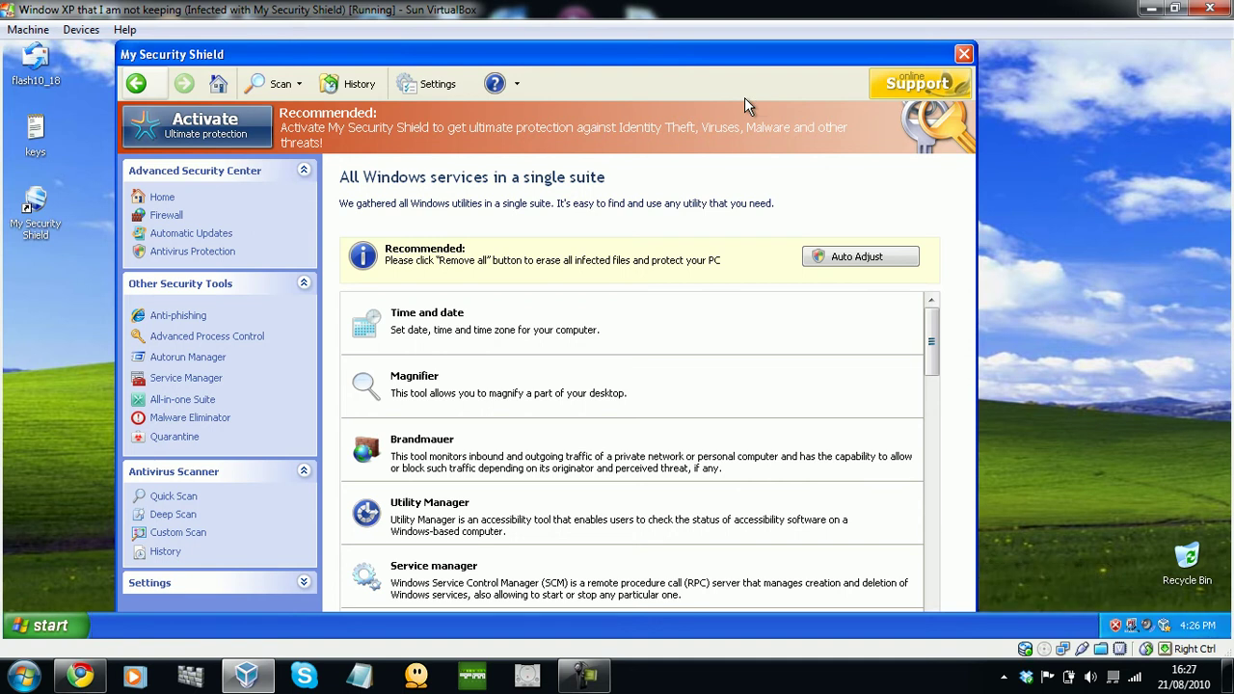
- Close My Security Shield, dismiss PC Defender's script error and select the desktop shortcut
{"action": "left_click", "coordinate": [964, 53]}
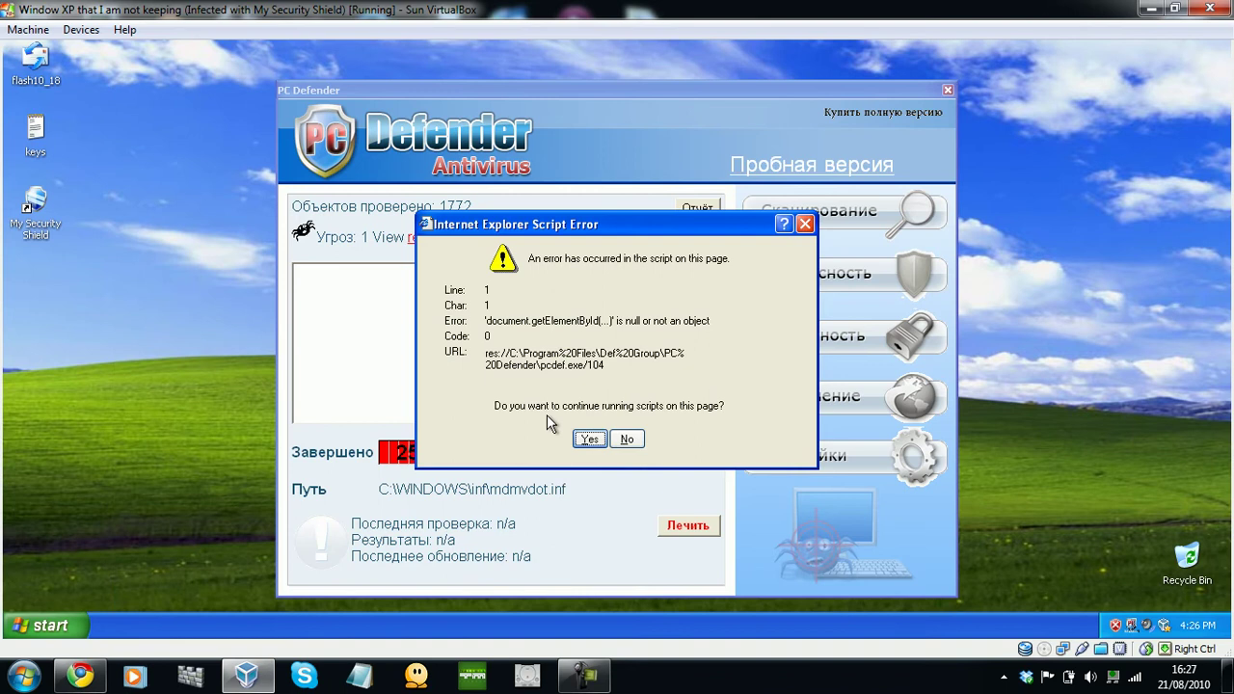
{"action": "left_click", "coordinate": [589, 440]}
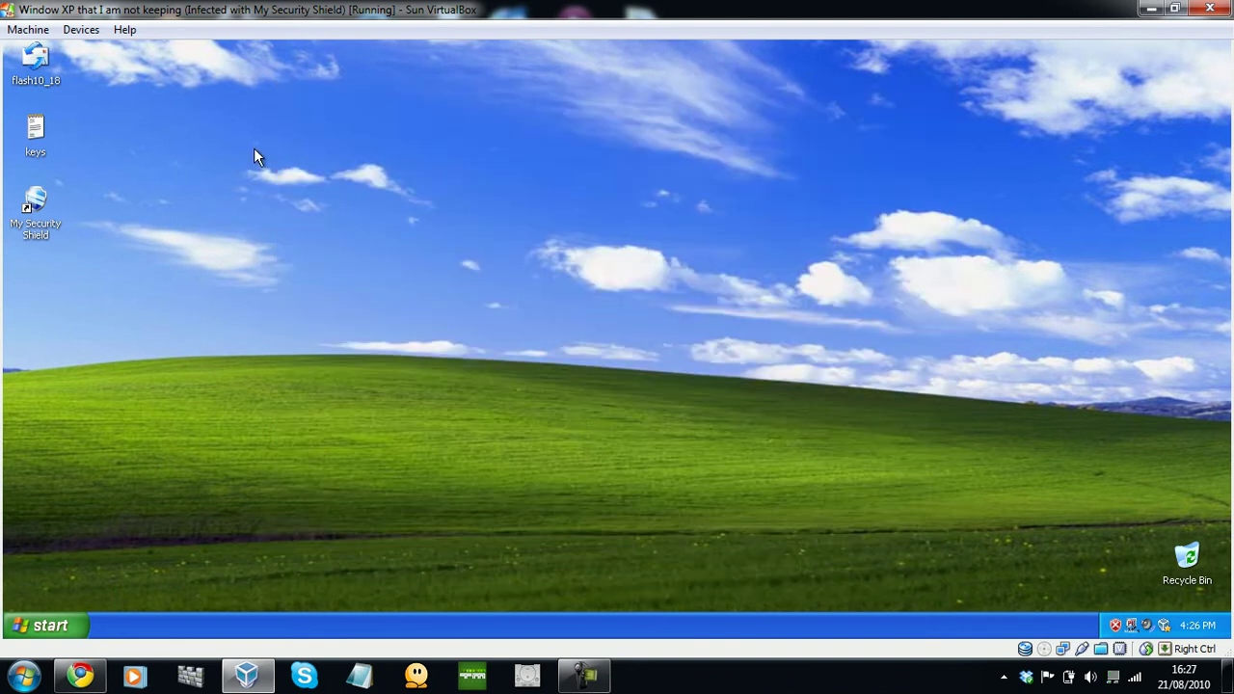
{"action": "double_click", "coordinate": [45, 208]}
- Find the shortcut's target from its Properties: MSbe4e_328.exe in folder be4e17b
{"action": "right_click", "coordinate": [46, 210]}
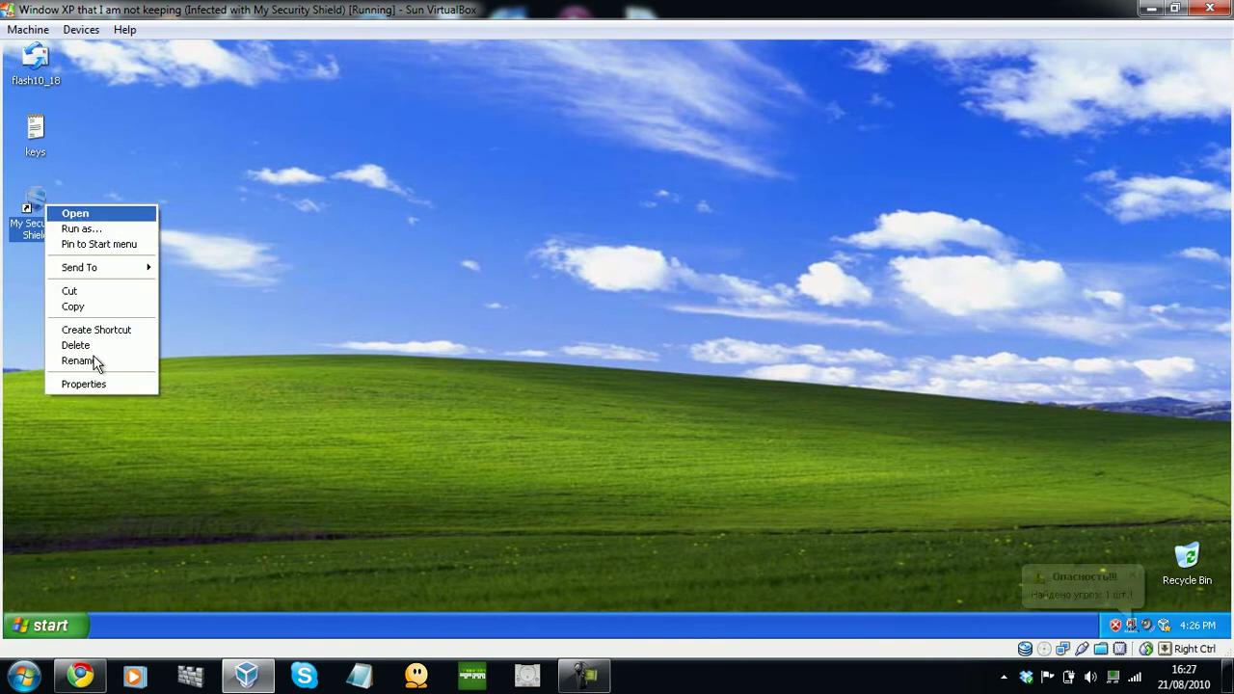
{"action": "left_click", "coordinate": [95, 385]}
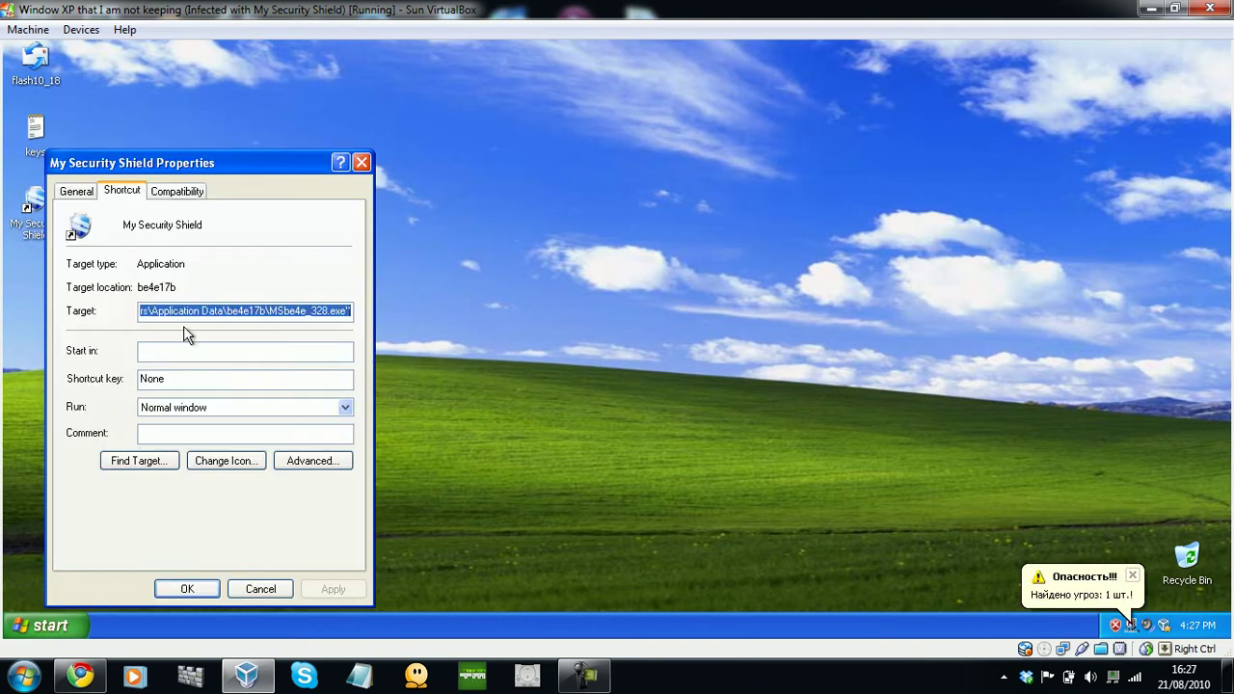
{"action": "left_click", "coordinate": [135, 462]}
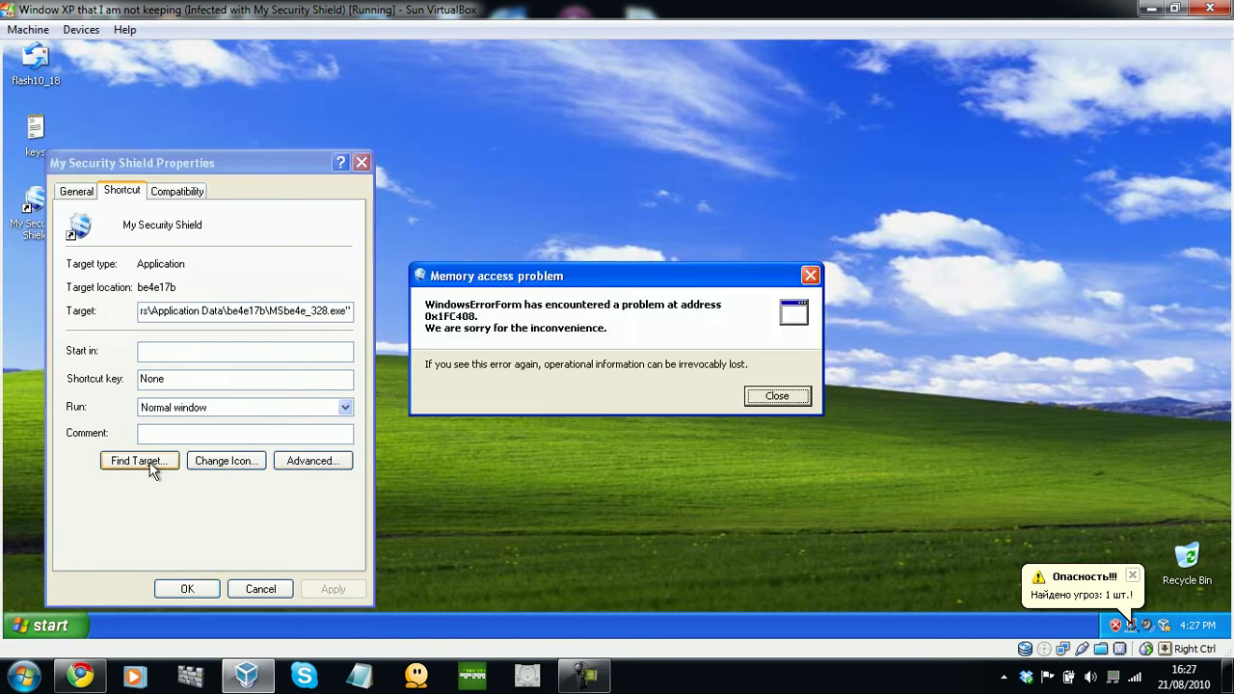
- In be4e17b, set Folder Options to show hidden and protected files and known file extensions
{"action": "left_click", "coordinate": [150, 467]}
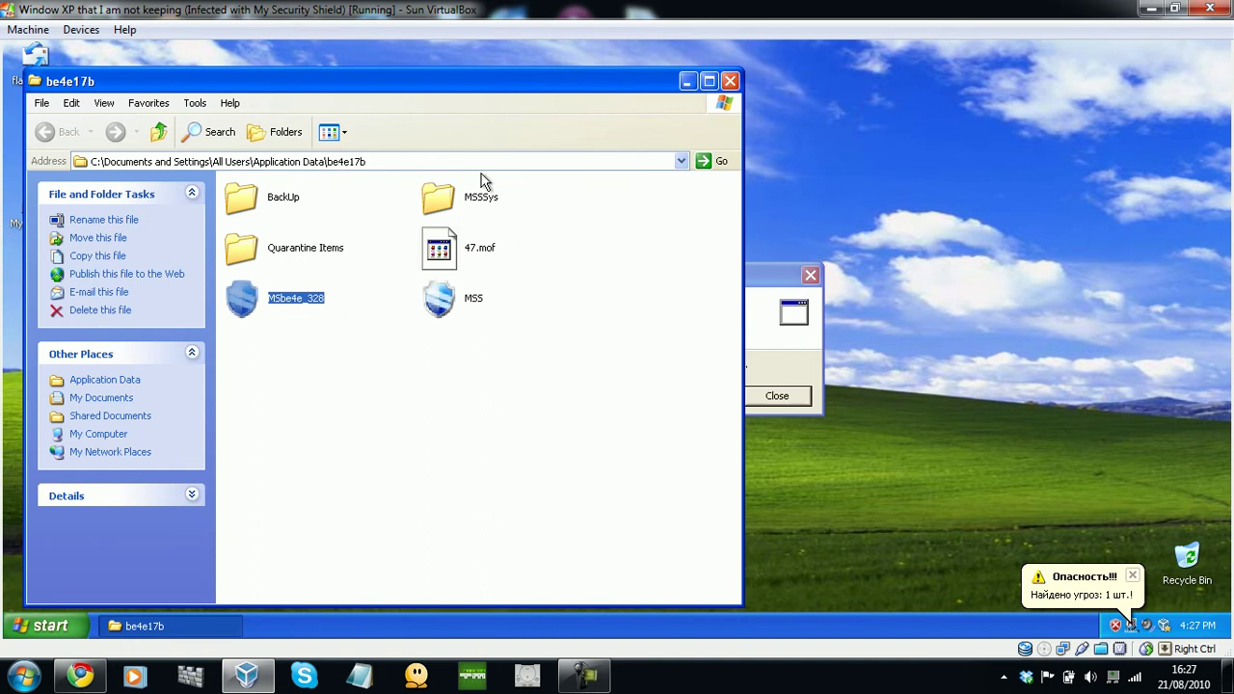
{"action": "left_click", "coordinate": [196, 103]}
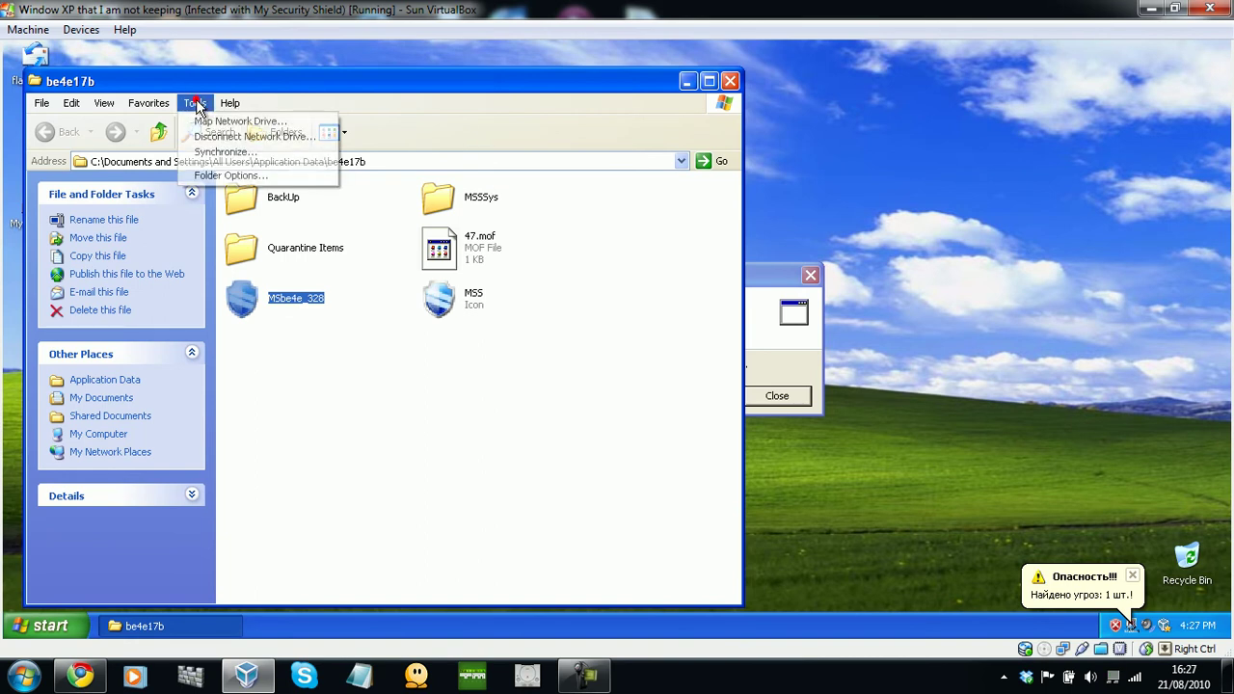
{"action": "left_click", "coordinate": [220, 178]}
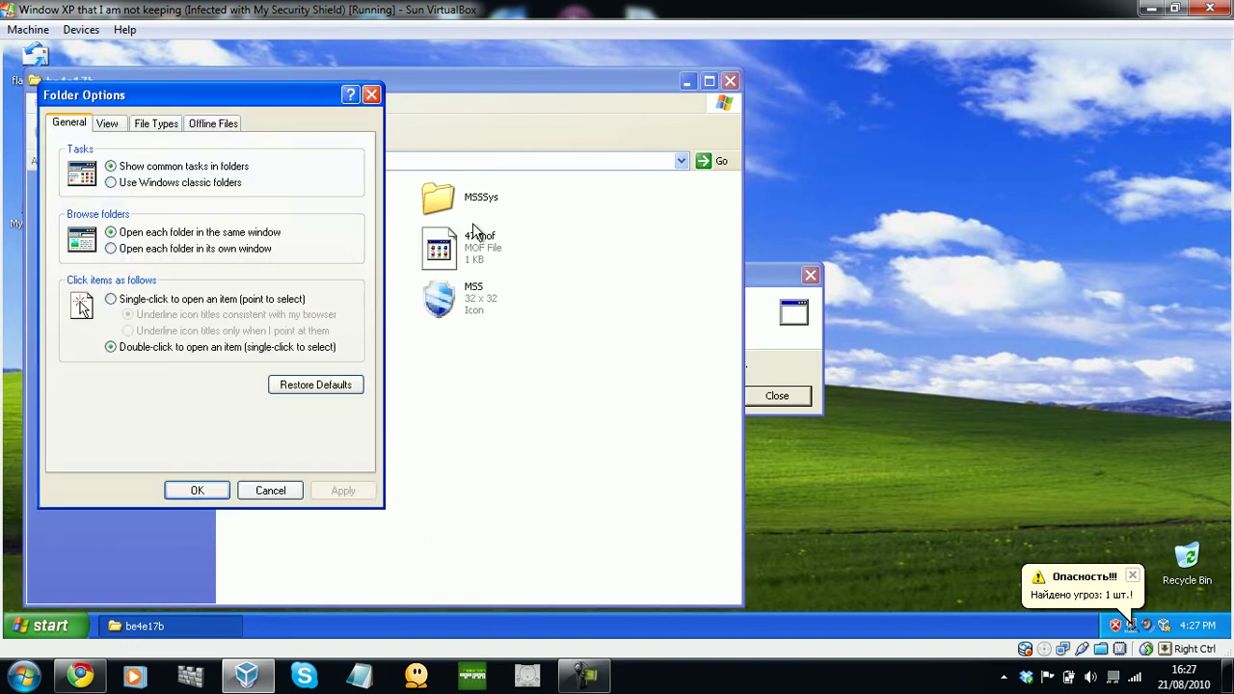
{"action": "left_click", "coordinate": [110, 124]}
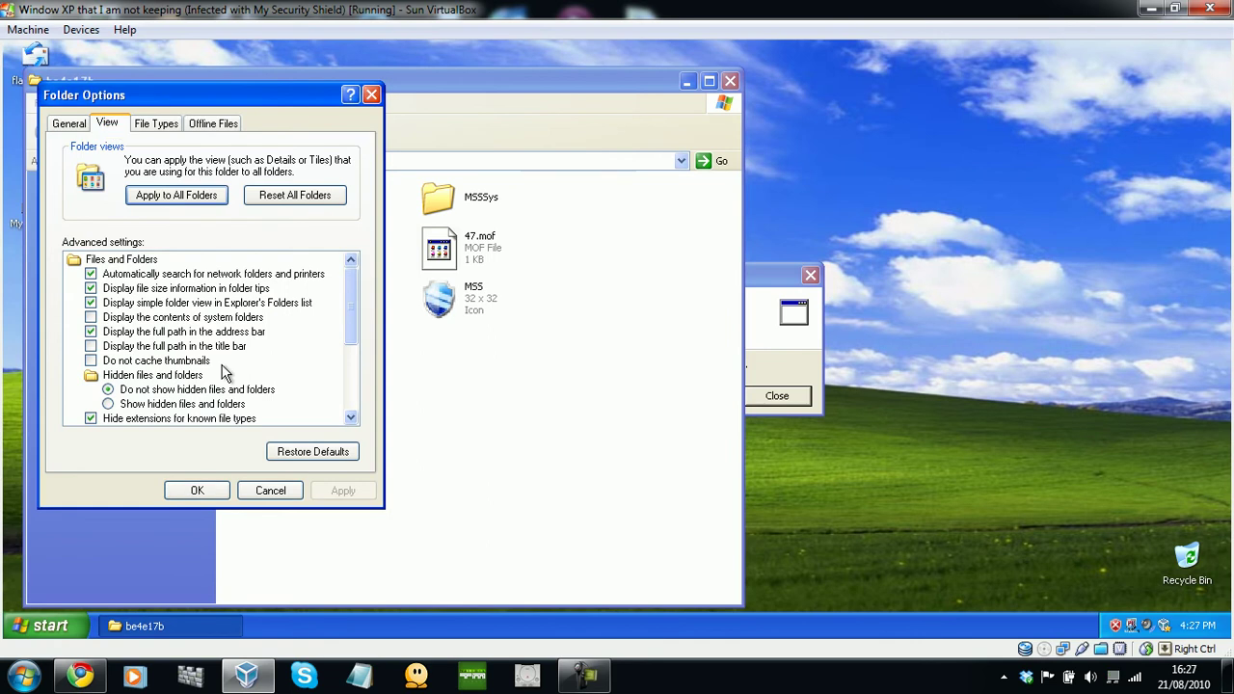
{"action": "left_click", "coordinate": [109, 405]}
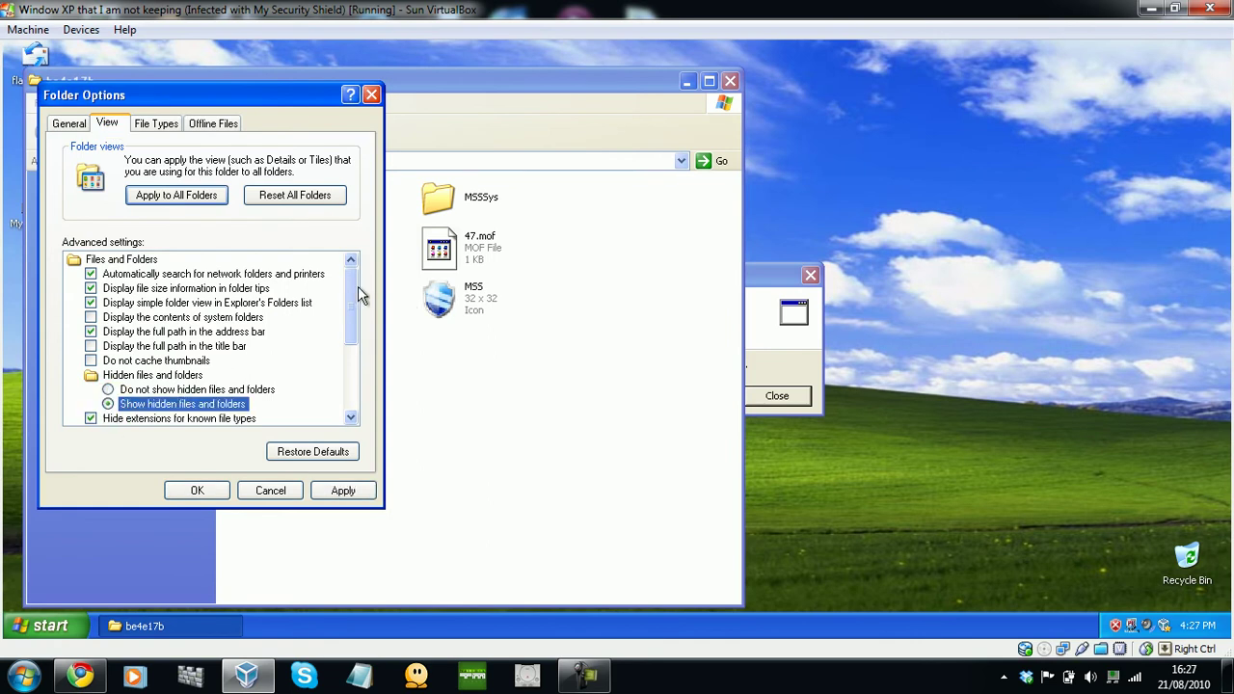
{"action": "left_click_drag", "start_coordinate": [357, 291], "coordinate": [355, 322]}
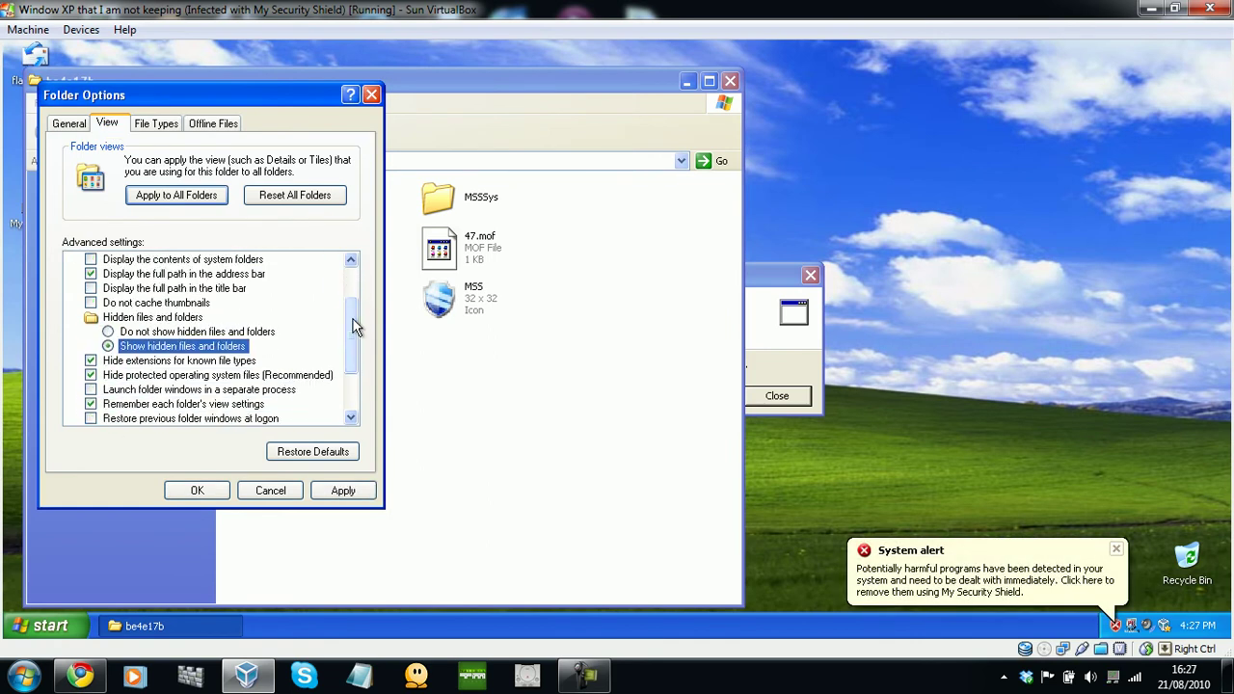
{"action": "left_click", "coordinate": [92, 376]}
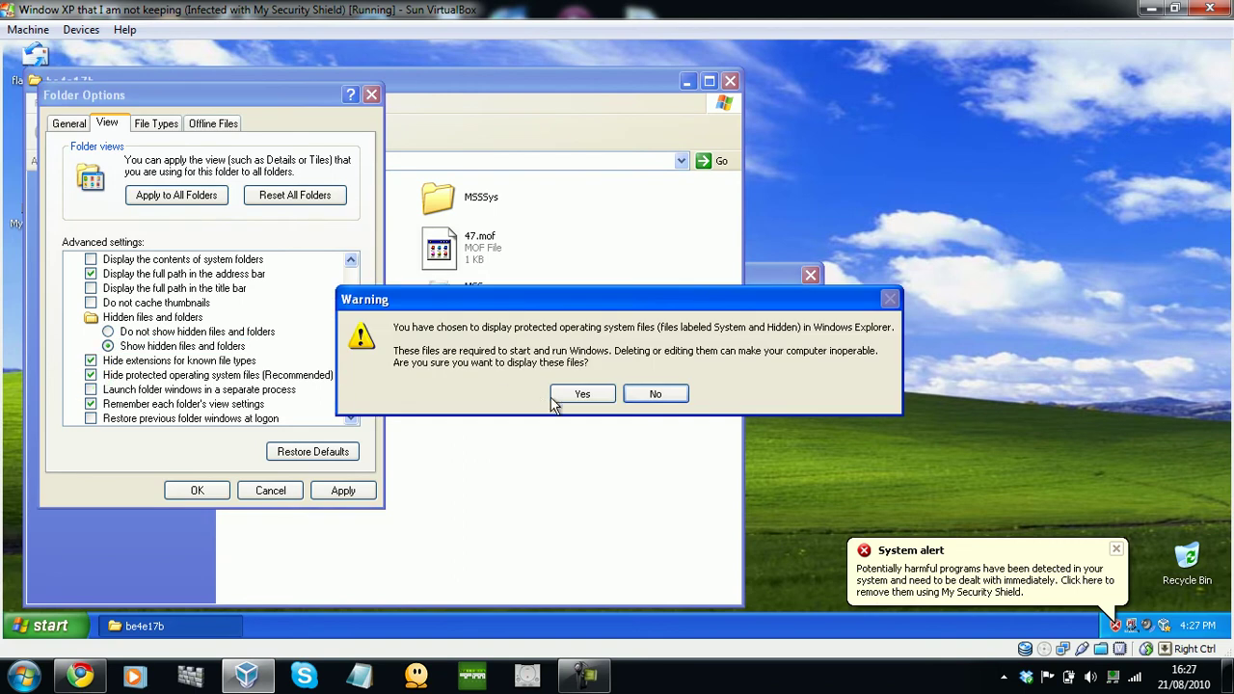
{"action": "left_click", "coordinate": [581, 395]}
{"action": "left_click", "coordinate": [91, 361]}
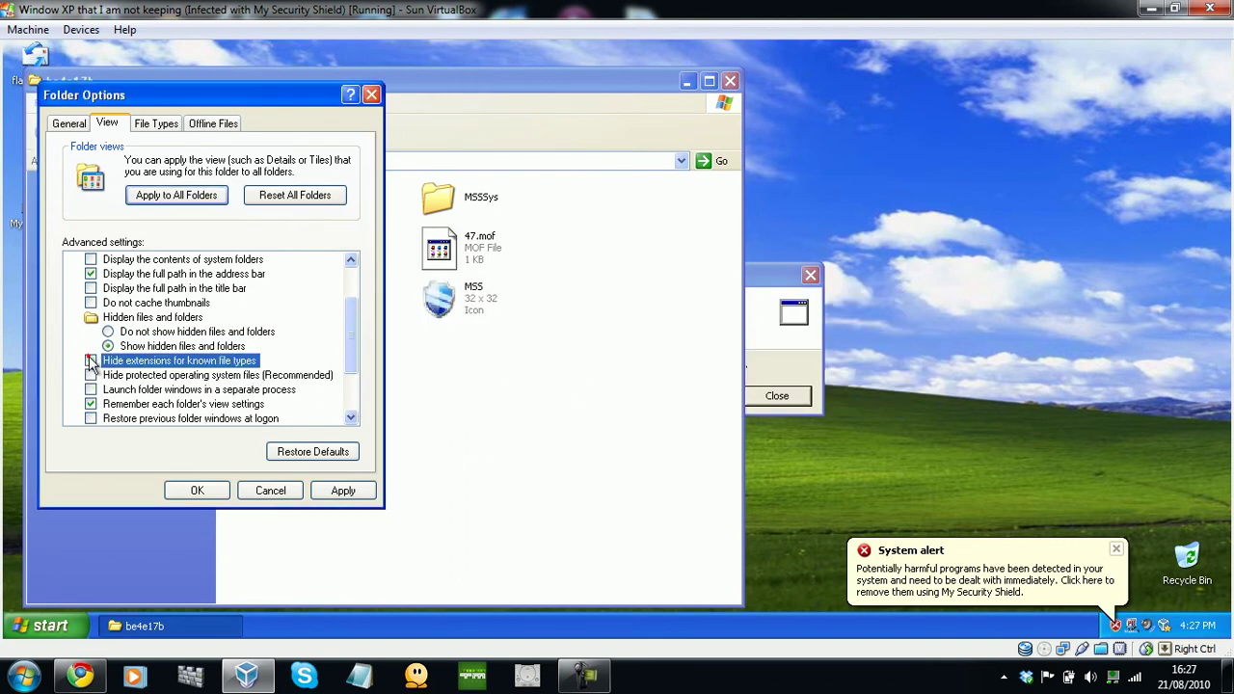
{"action": "left_click", "coordinate": [342, 490]}
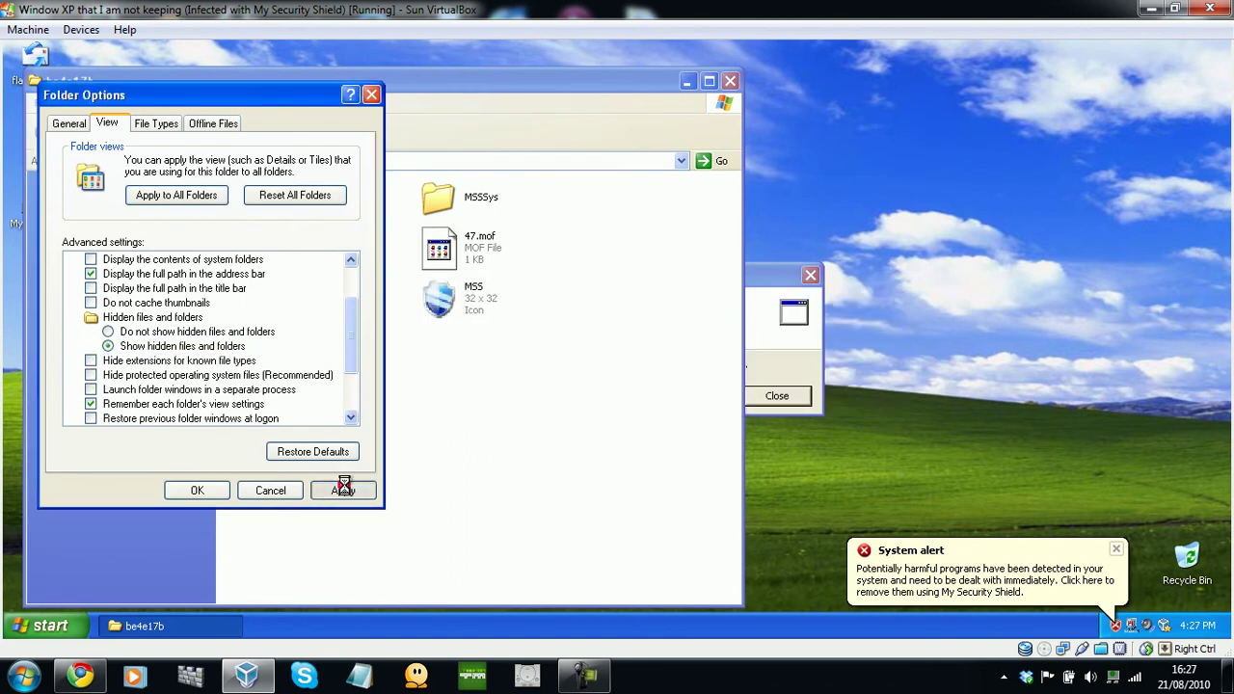
{"action": "left_click", "coordinate": [199, 490]}
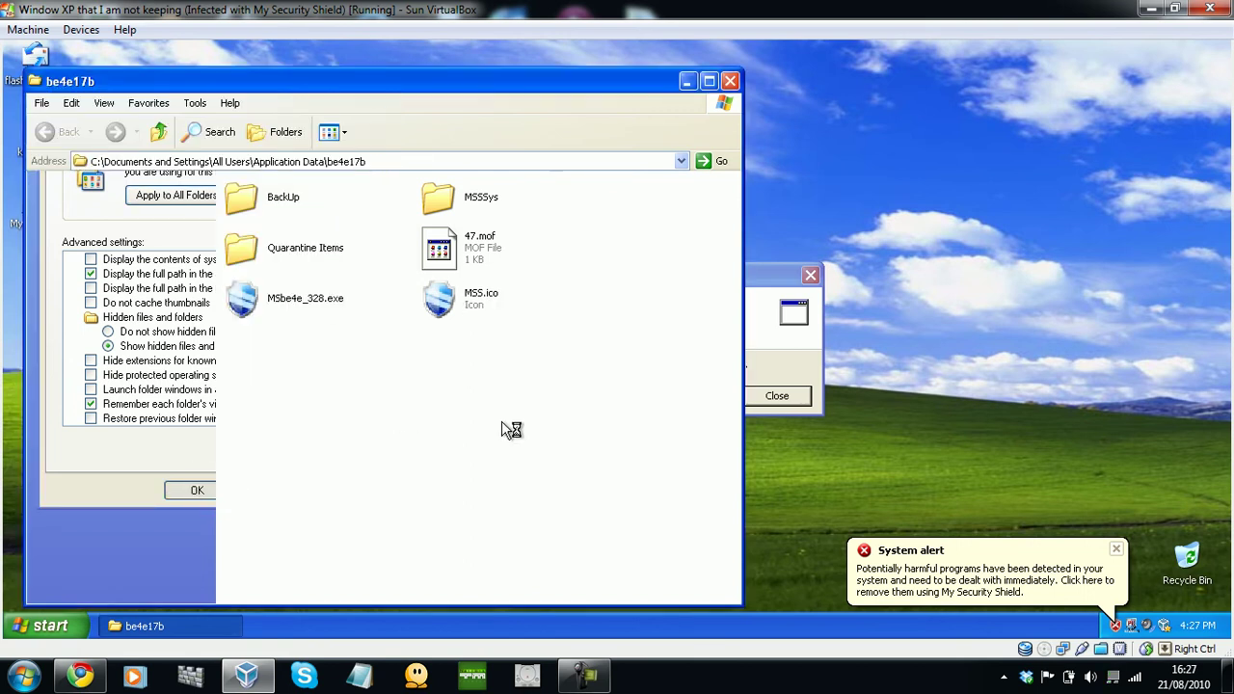
- Rename MSbe4e_328.exe to MSbe4e_328.txt, accepting the extension change warning
{"action": "left_click", "coordinate": [338, 307]}
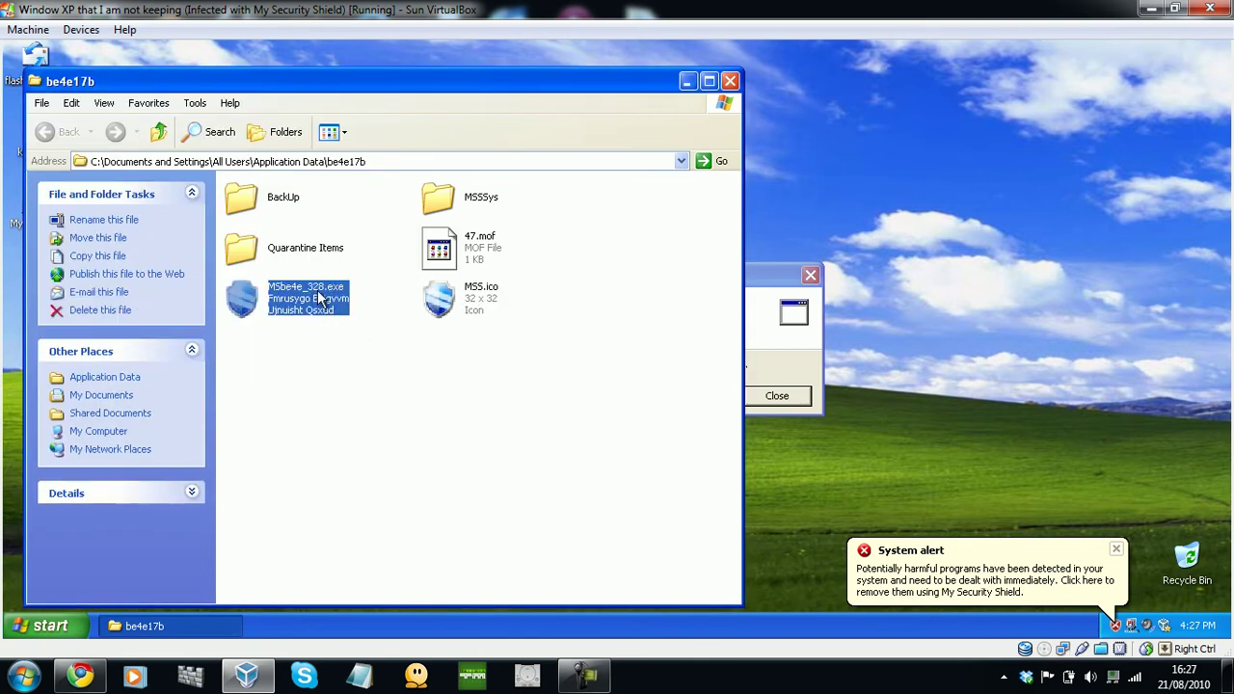
{"action": "left_click", "coordinate": [316, 290]}
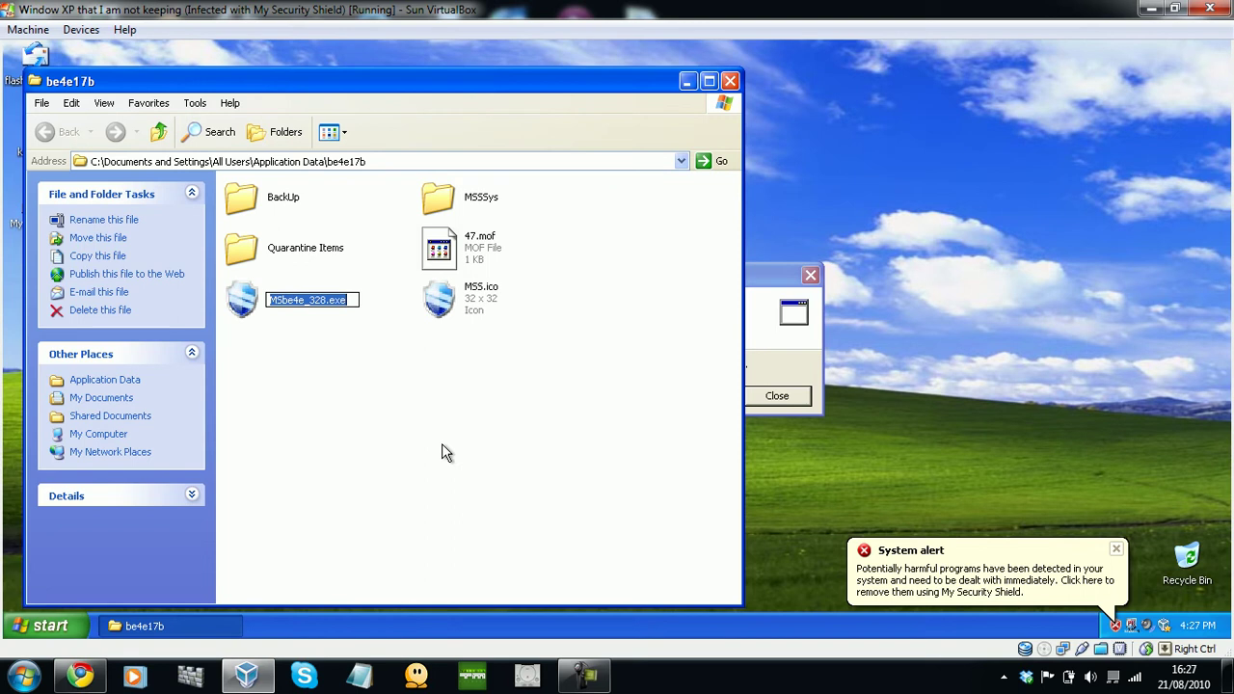
{"action": "key", "text": "End"}
{"action": "key", "text": "BackSpace"}
{"action": "key", "text": "BackSpace"}
{"action": "key", "text": "BackSpace"}
{"action": "type", "text": "txt"}
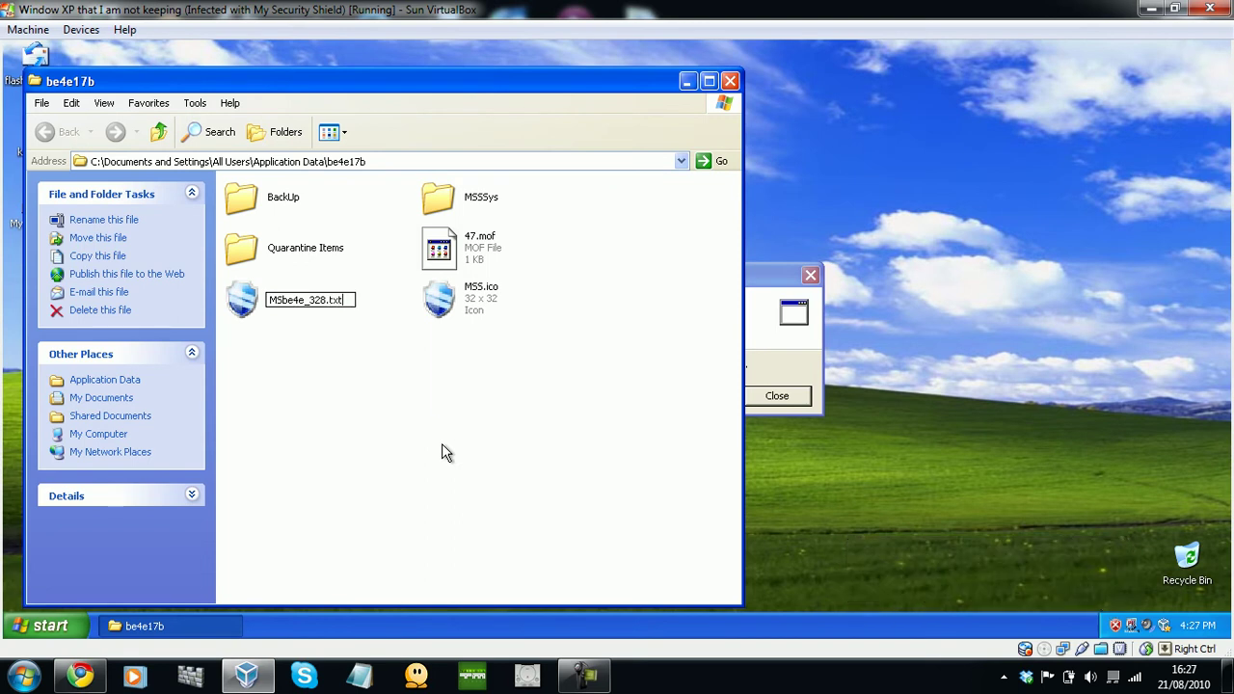
{"action": "key", "text": "Return"}
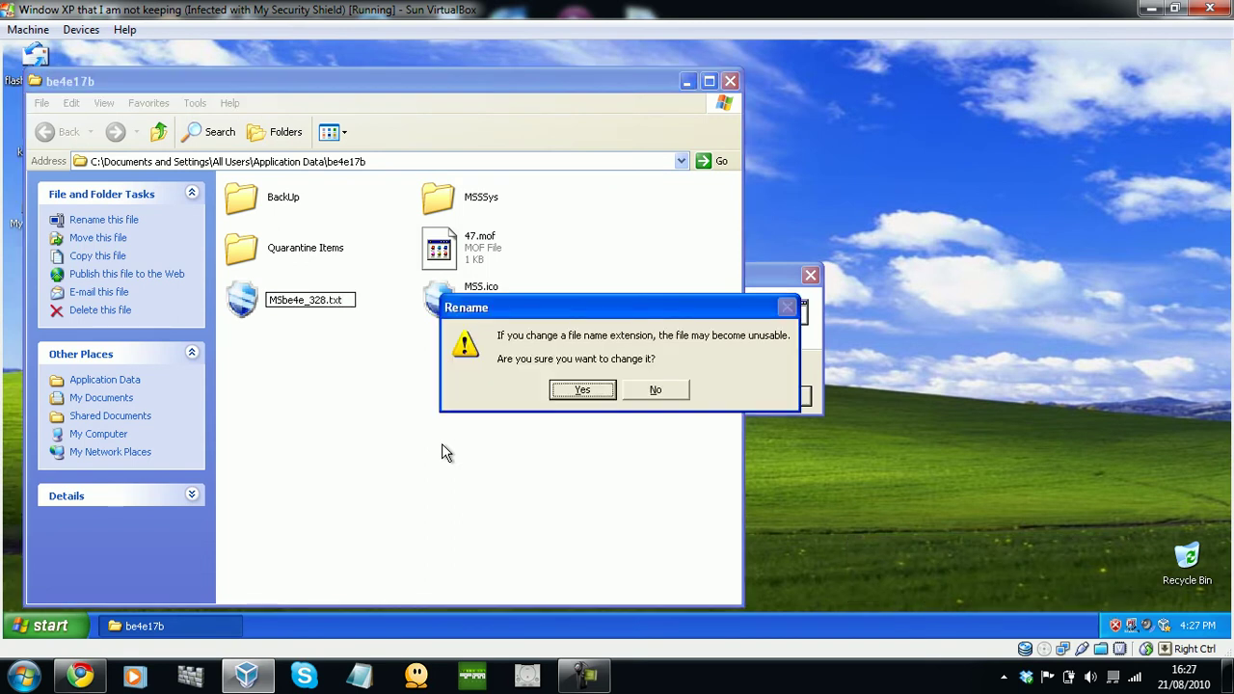
{"action": "left_click", "coordinate": [578, 383]}
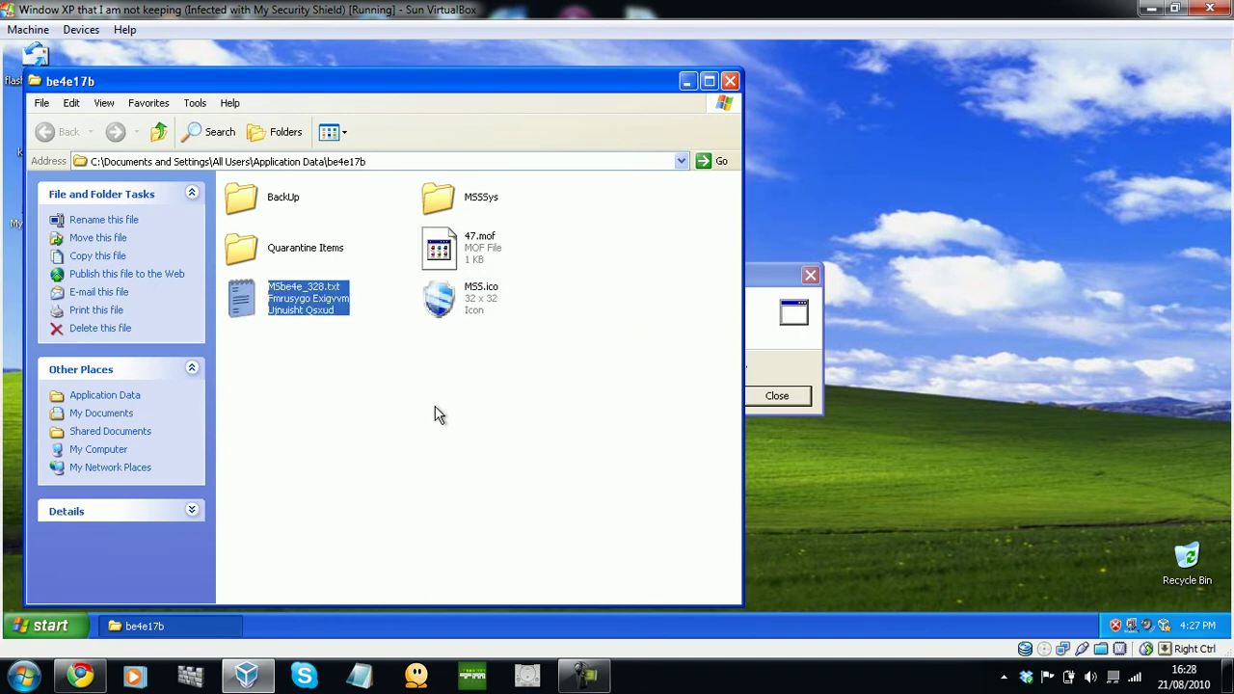
- Dismiss the fake memory error, choose Disable and Accept, close the activation page and Properties
{"action": "left_click", "coordinate": [733, 83]}
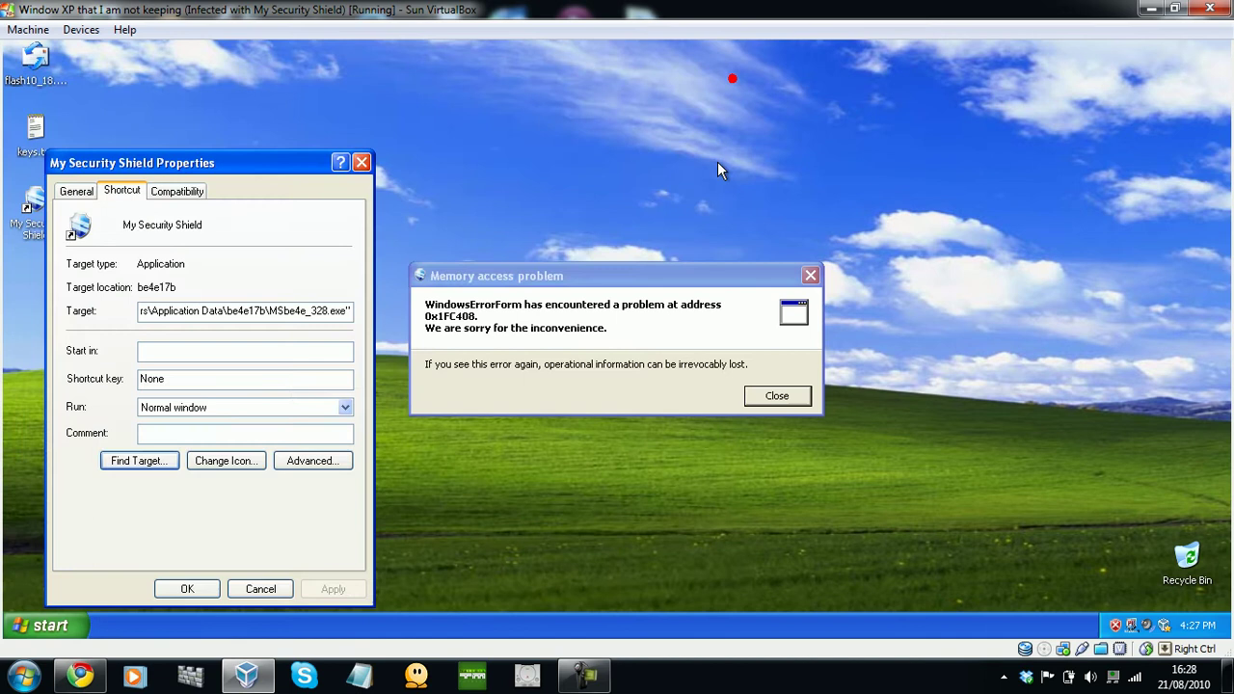
{"action": "left_click", "coordinate": [778, 397]}
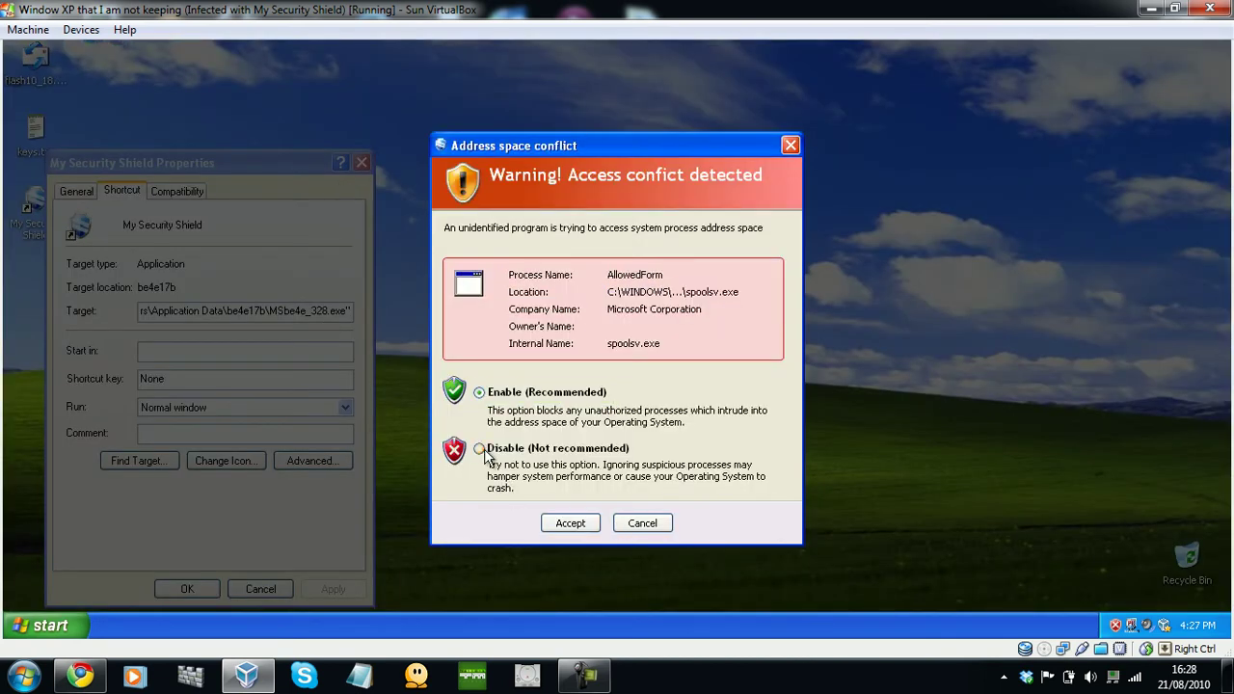
{"action": "left_click", "coordinate": [479, 448]}
{"action": "left_click", "coordinate": [577, 528]}
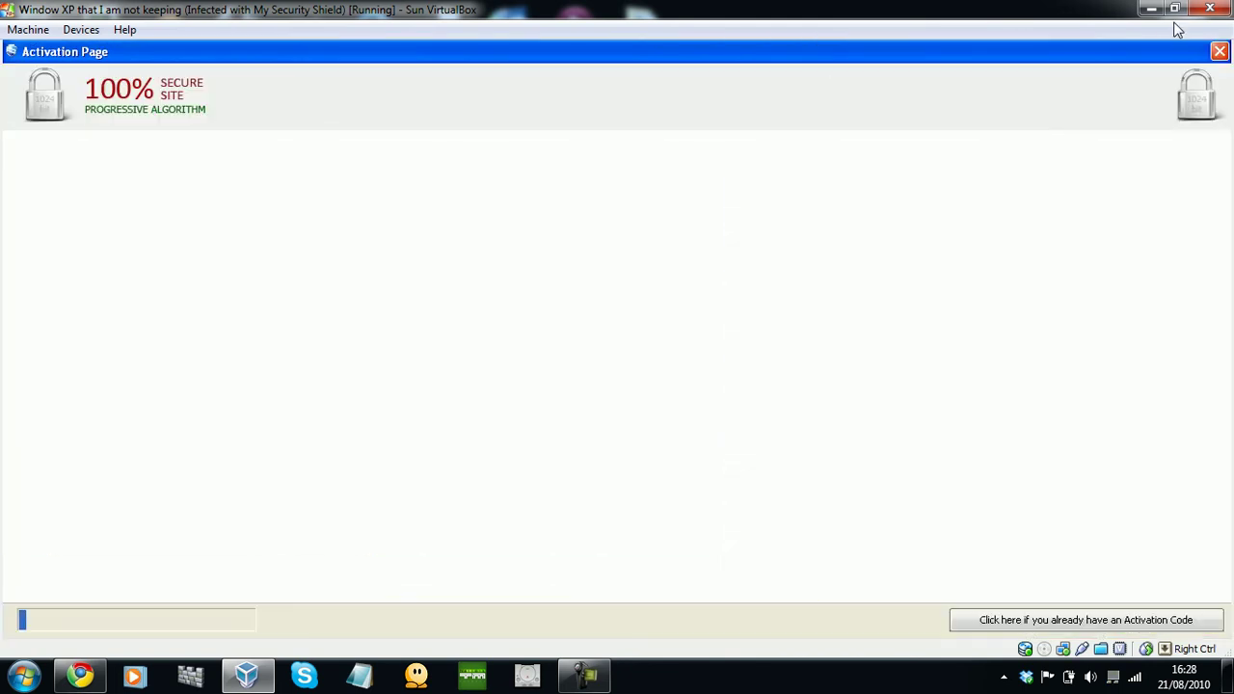
{"action": "left_click", "coordinate": [1220, 51]}
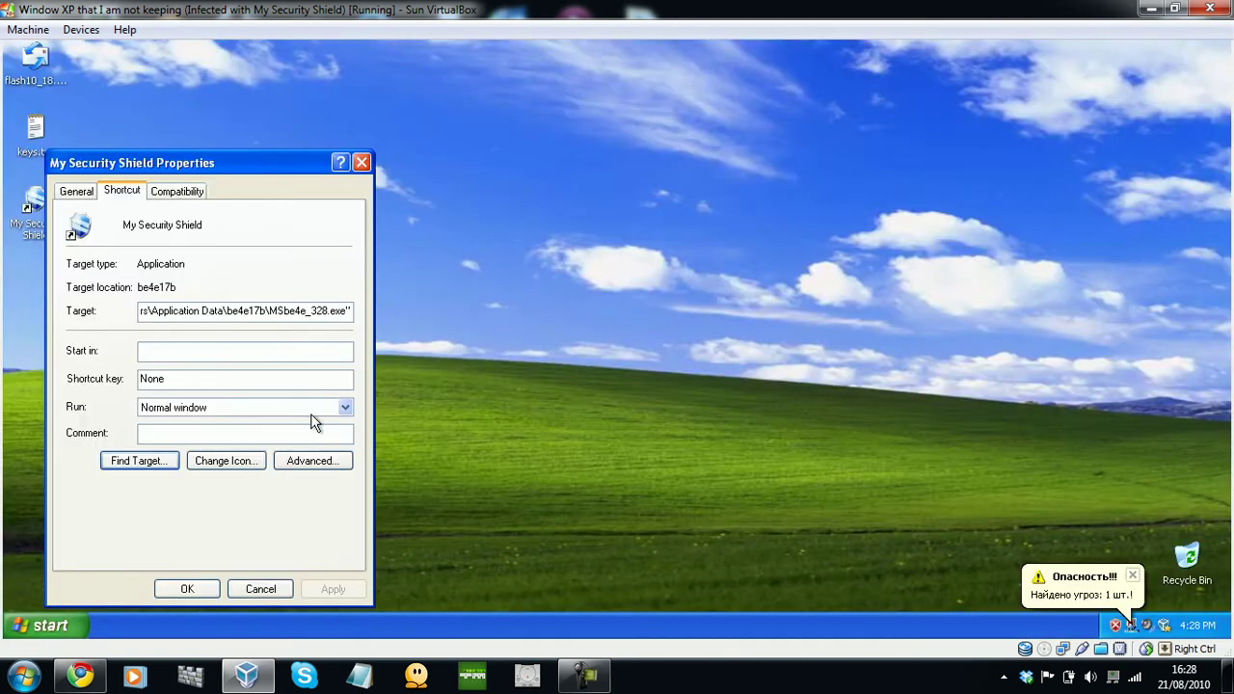
{"action": "left_click", "coordinate": [259, 589]}
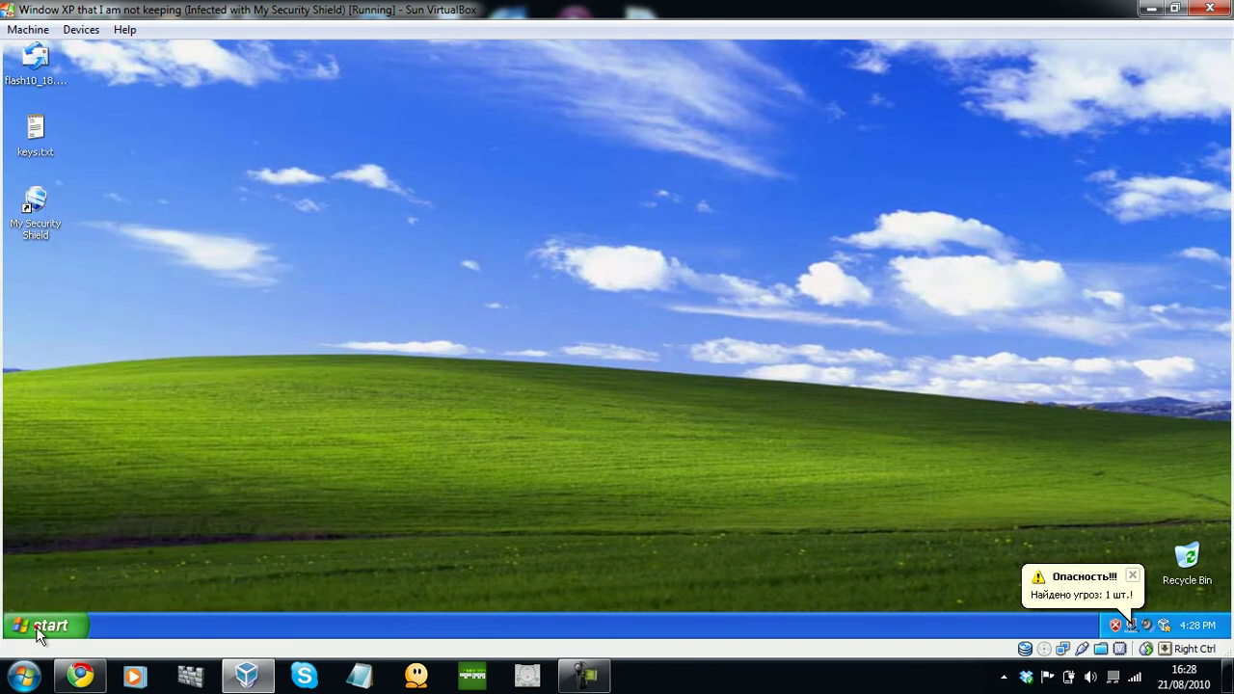
- Browse from My Computer to C:\Program Files\Def Group\PC Defender, revealing hidden folder contents
{"action": "left_click", "coordinate": [38, 626]}
{"action": "left_click", "coordinate": [96, 561]}
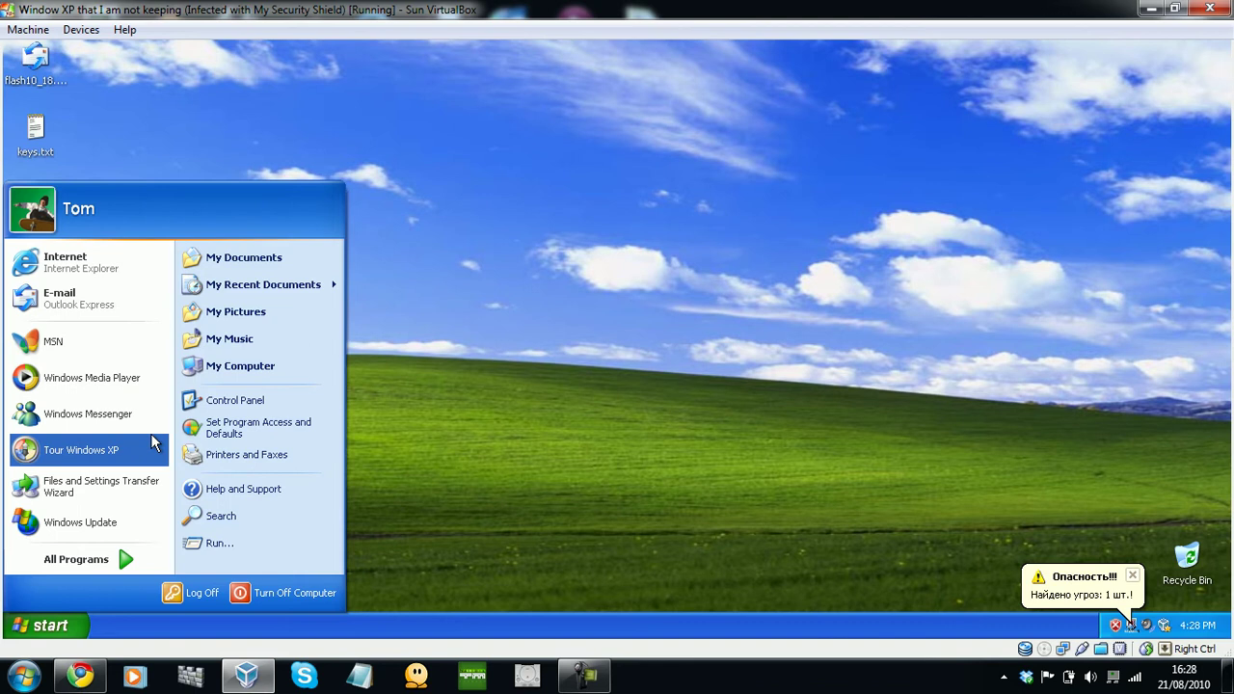
{"action": "left_click", "coordinate": [258, 372]}
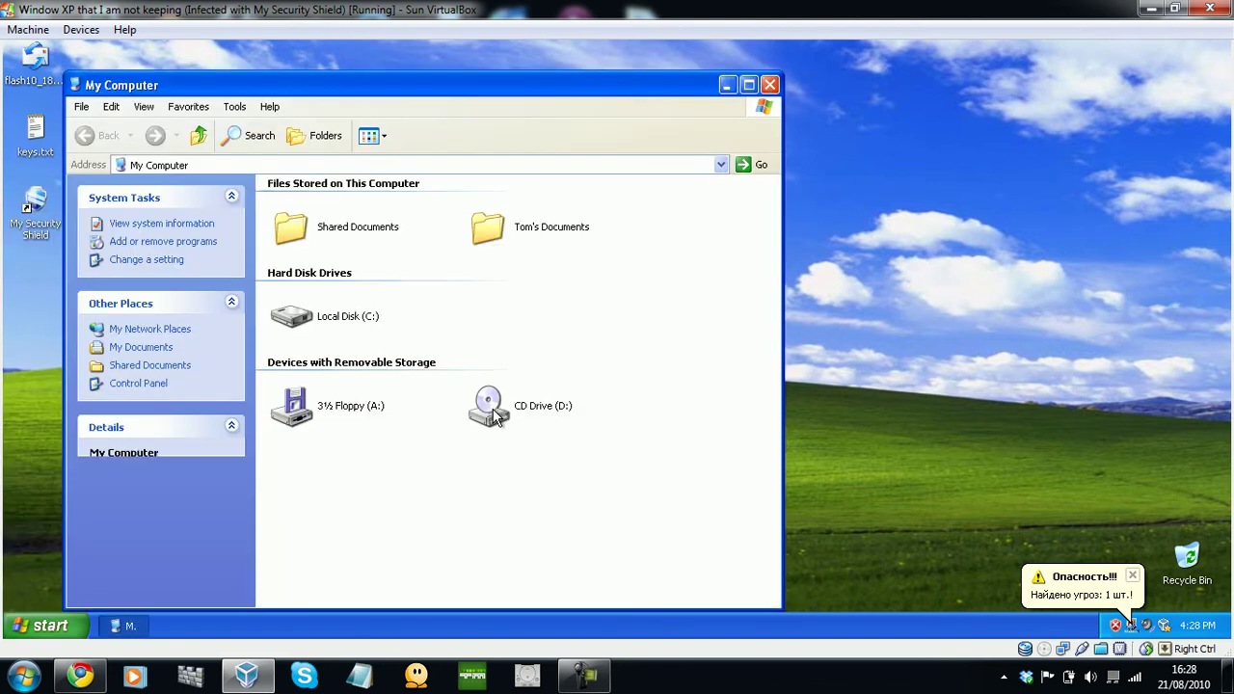
{"action": "double_click", "coordinate": [352, 313]}
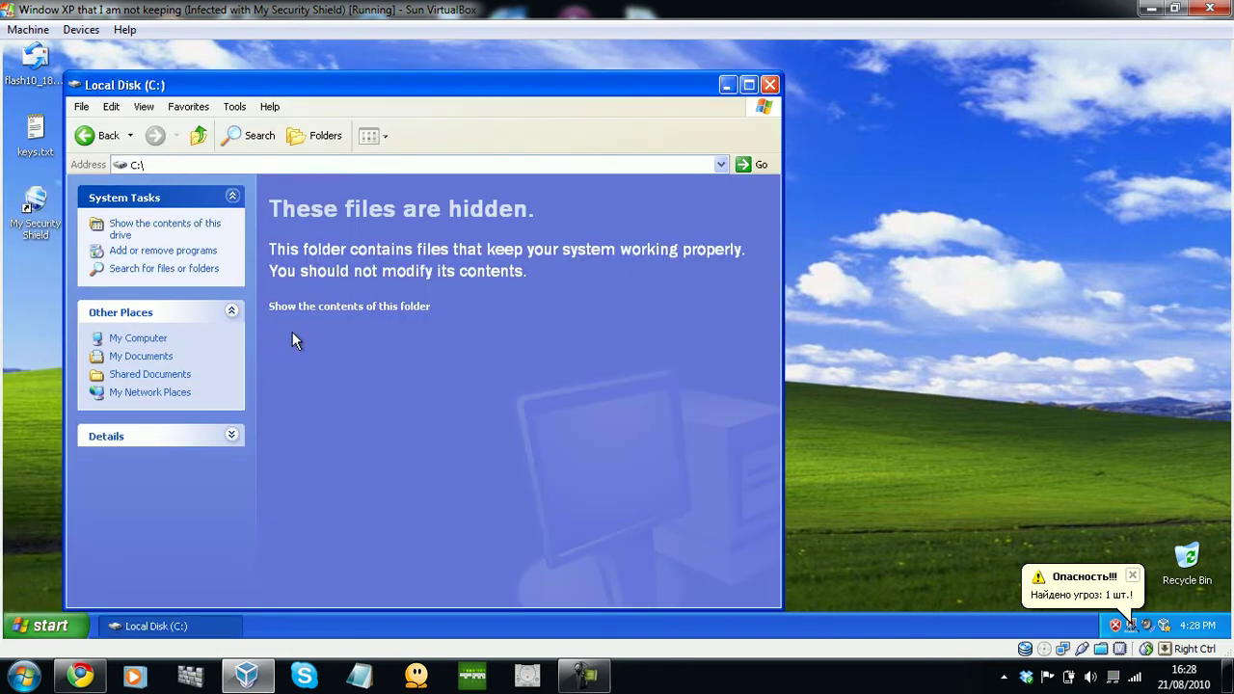
{"action": "left_click", "coordinate": [359, 306]}
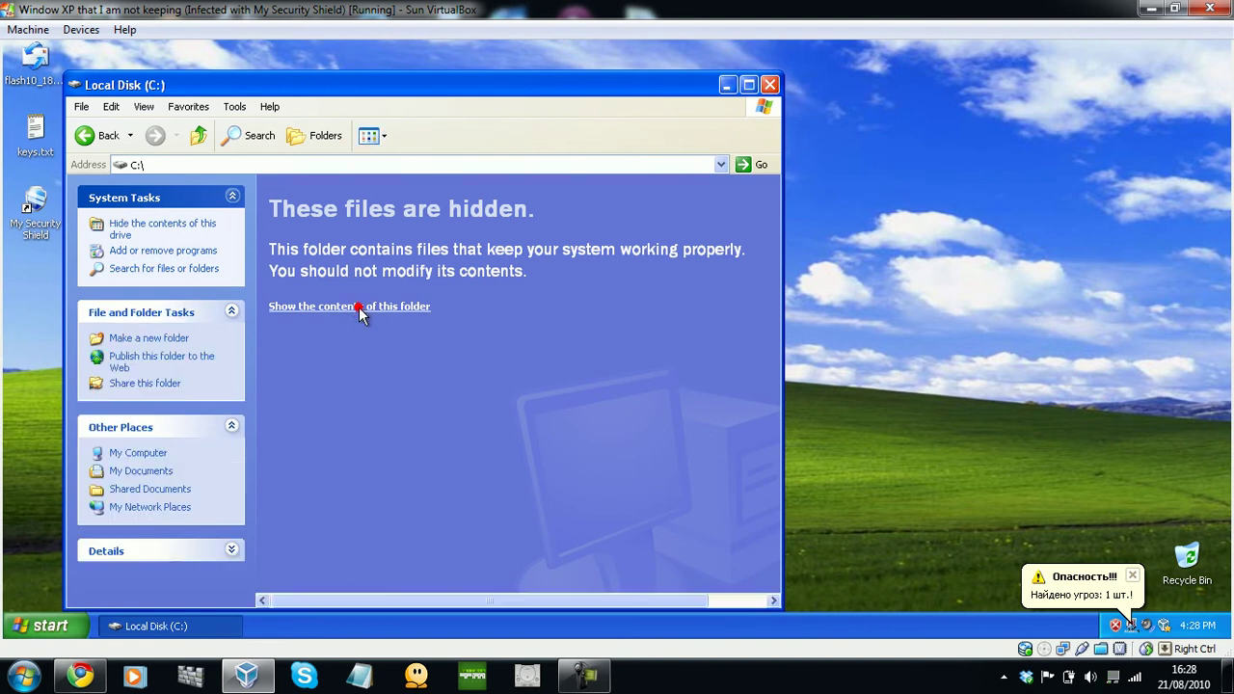
{"action": "double_click", "coordinate": [490, 197]}
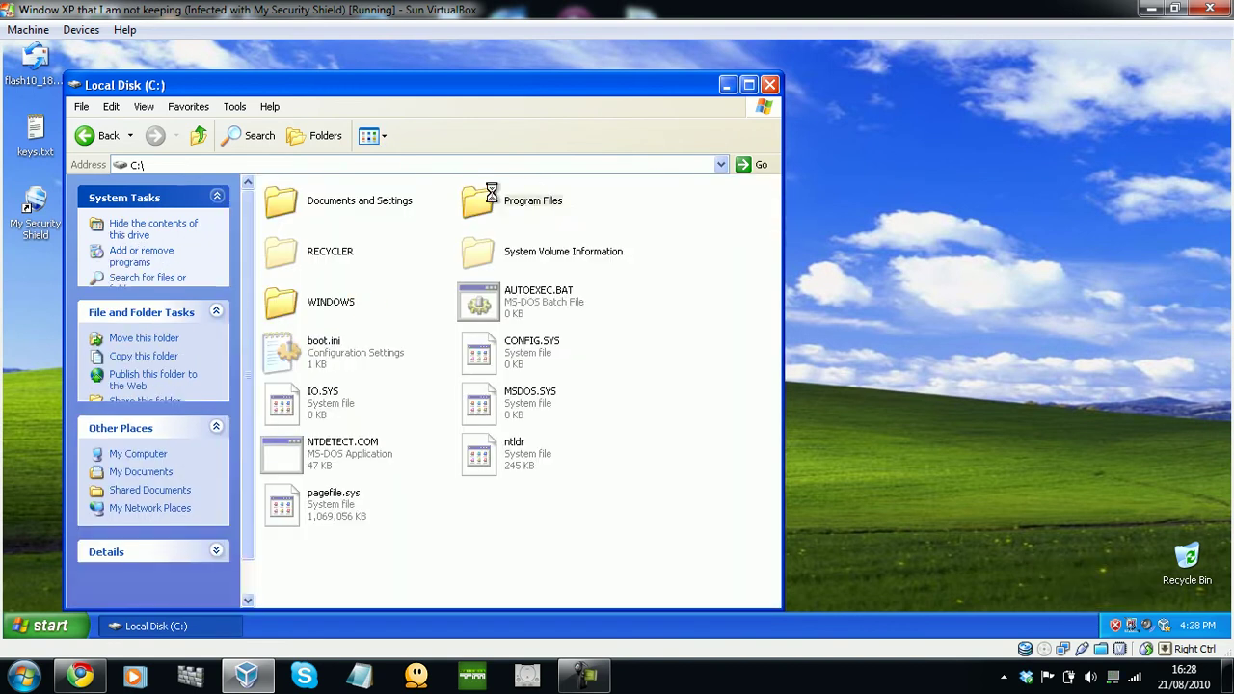
{"action": "left_click", "coordinate": [411, 305]}
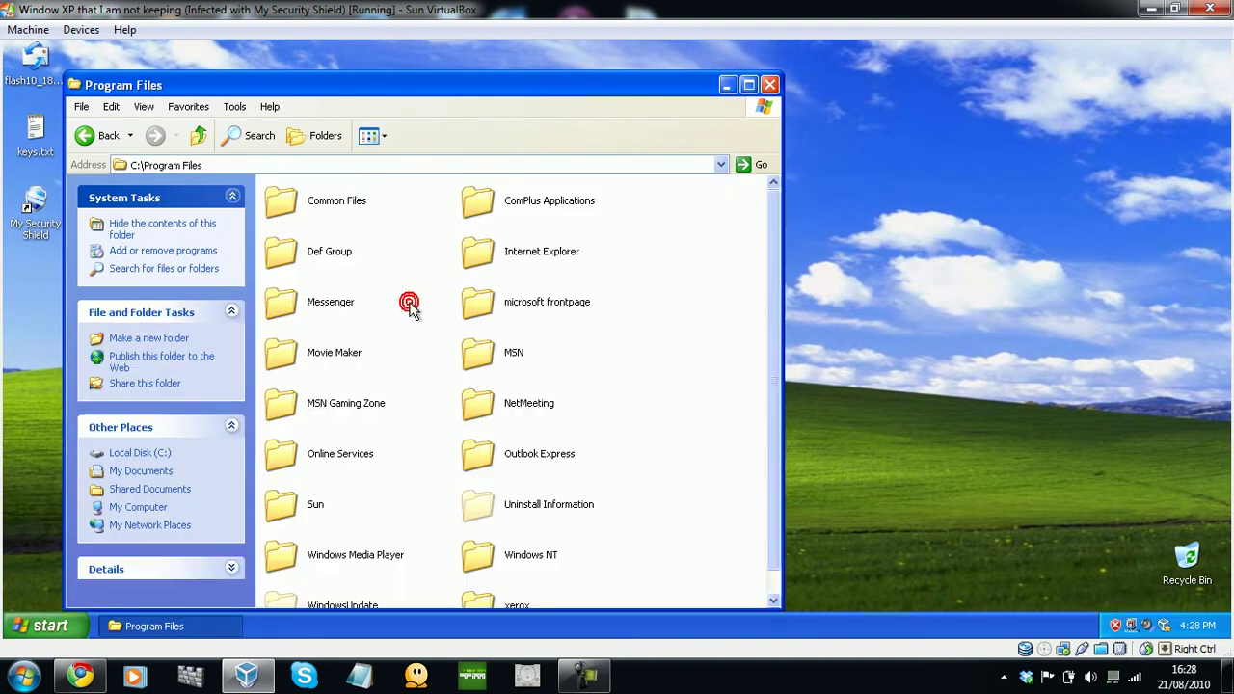
{"action": "left_click", "coordinate": [291, 251]}
{"action": "double_click", "coordinate": [291, 251]}
{"action": "double_click", "coordinate": [316, 204]}
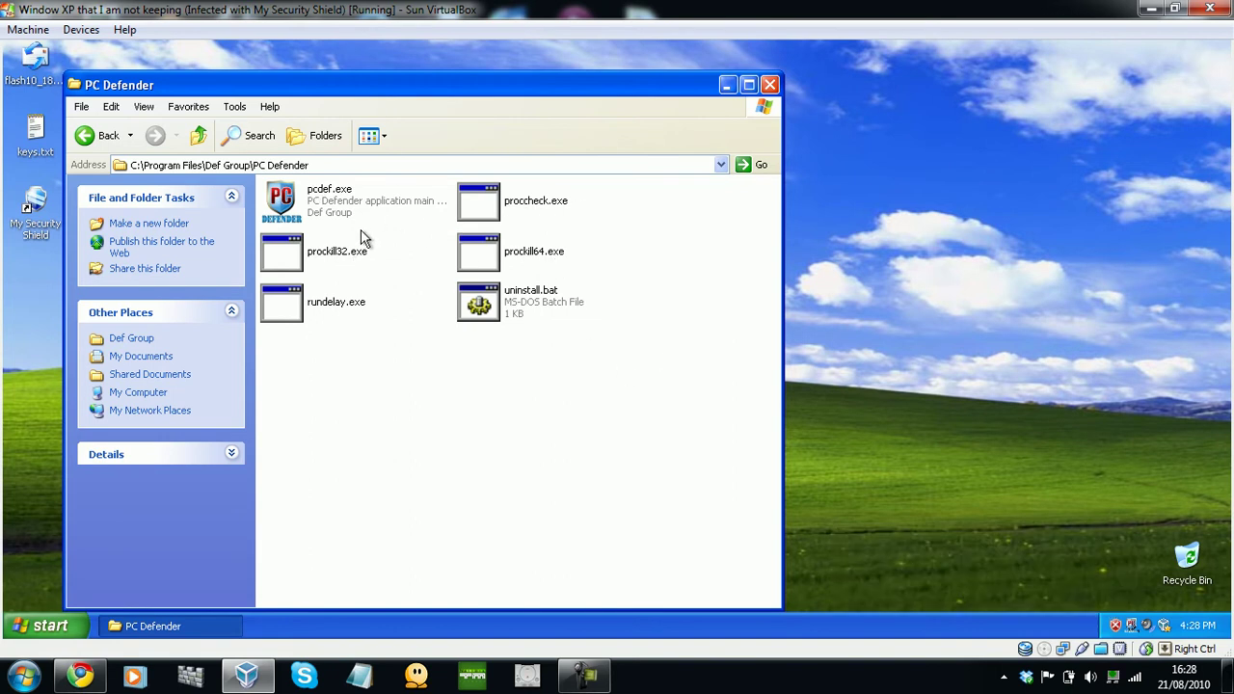
- Rename pcdef.exe to pcdef.txt and prockill32.exe to prockill32.txt, confirming each extension warning
{"action": "left_click", "coordinate": [339, 194]}
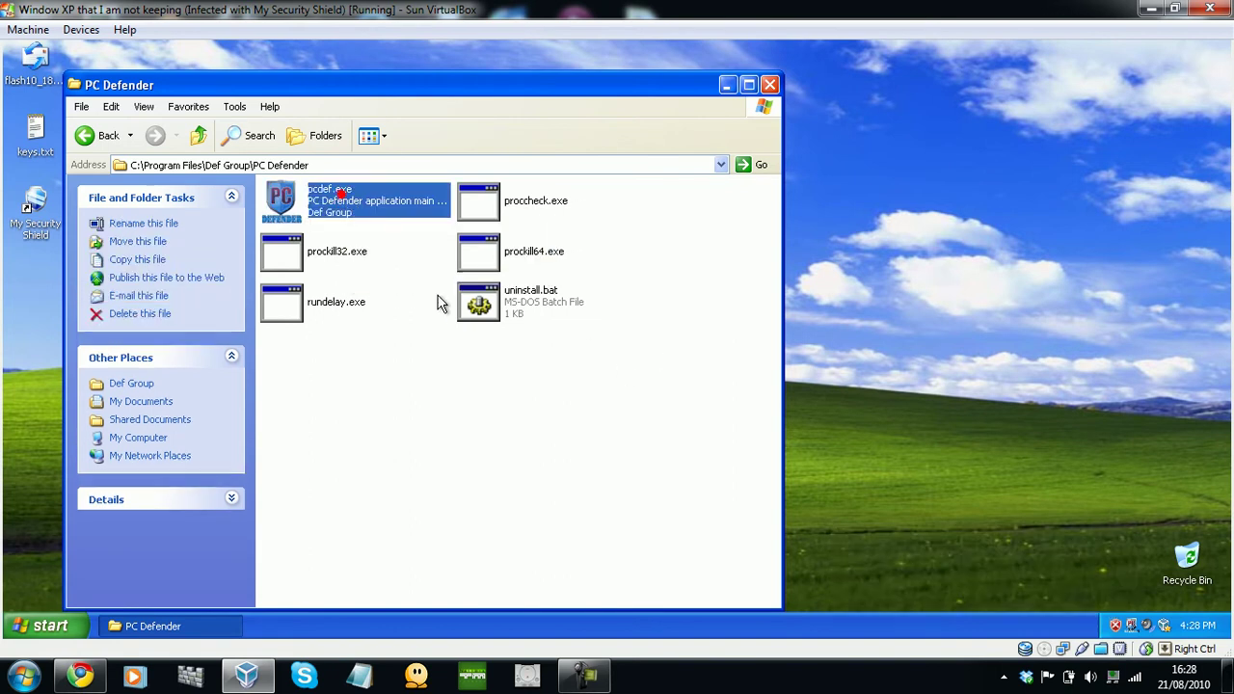
{"action": "key", "text": "F2"}
{"action": "key", "text": "End"}
{"action": "key", "text": "BackSpace"}
{"action": "key", "text": "BackSpace"}
{"action": "key", "text": "BackSpace"}
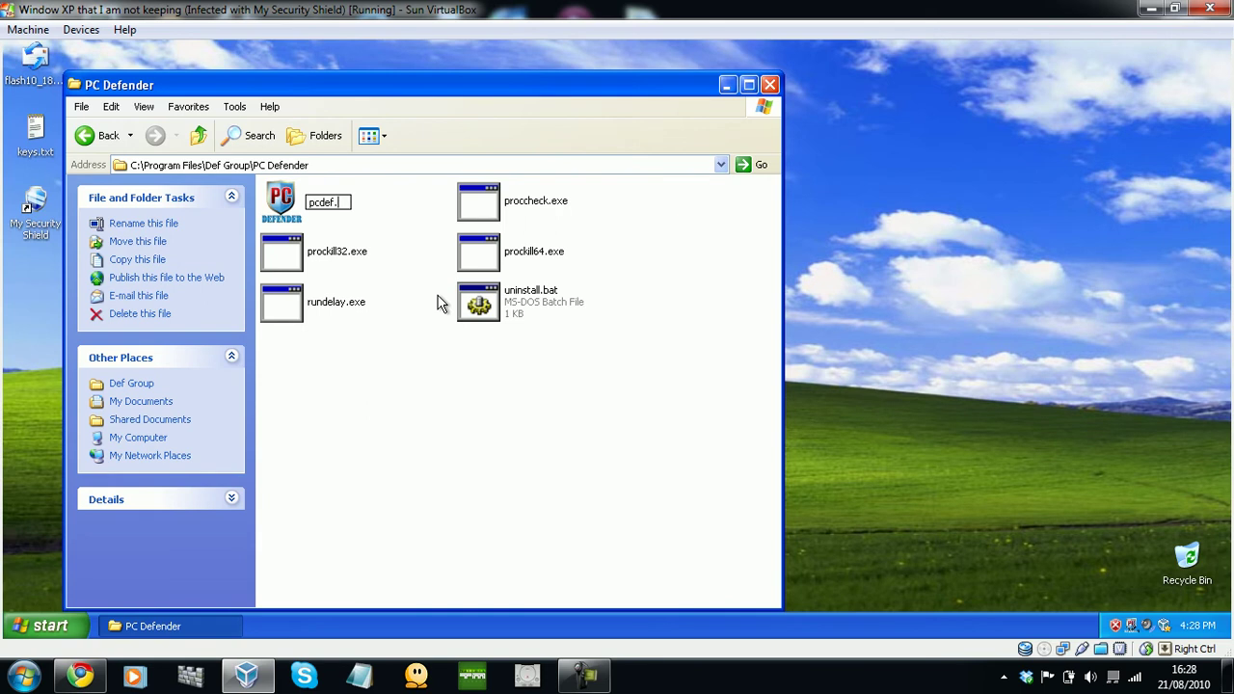
{"action": "type", "text": "txt"}
{"action": "key", "text": "Return"}
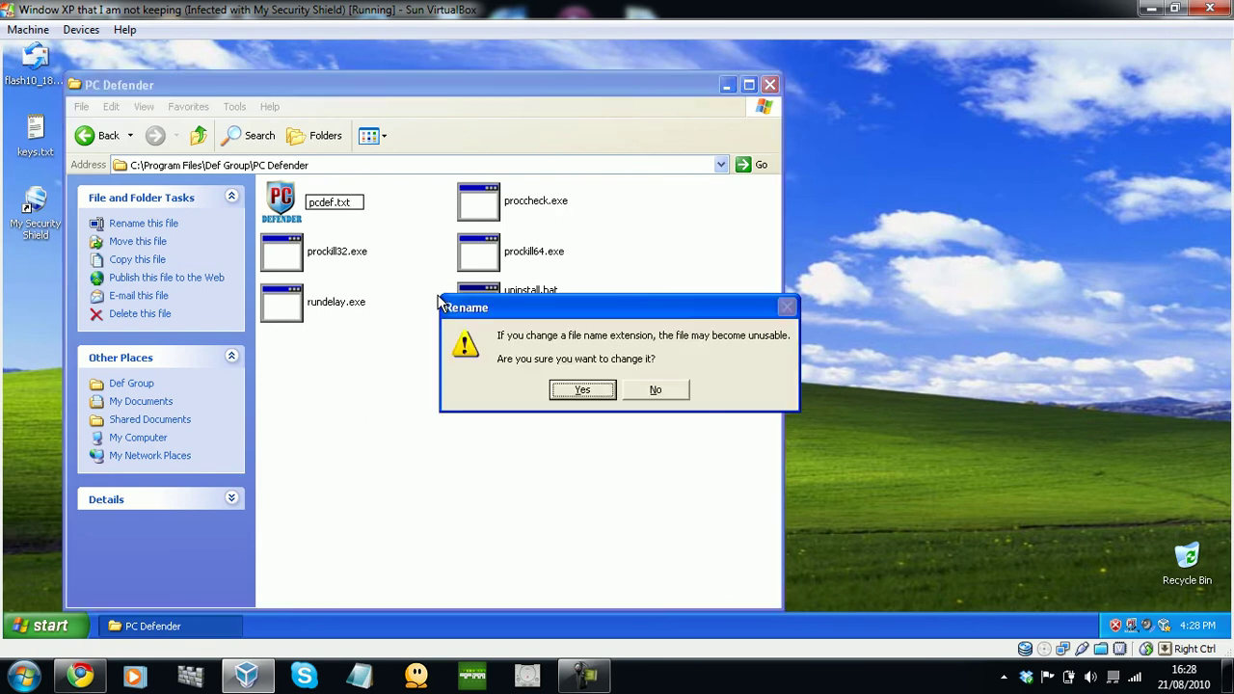
{"action": "left_click", "coordinate": [582, 391]}
{"action": "left_click", "coordinate": [350, 254]}
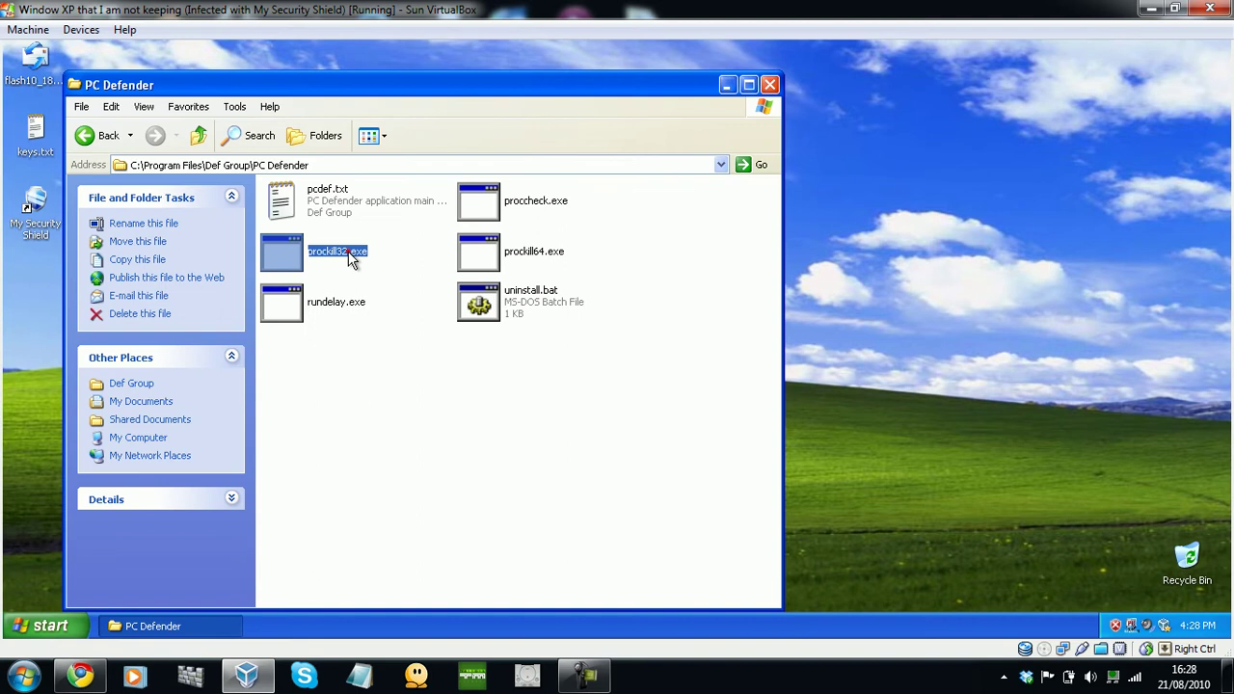
{"action": "key", "text": "F2"}
{"action": "key", "text": "End"}
{"action": "key", "text": "BackSpace"}
{"action": "key", "text": "BackSpace"}
{"action": "key", "text": "BackSpace"}
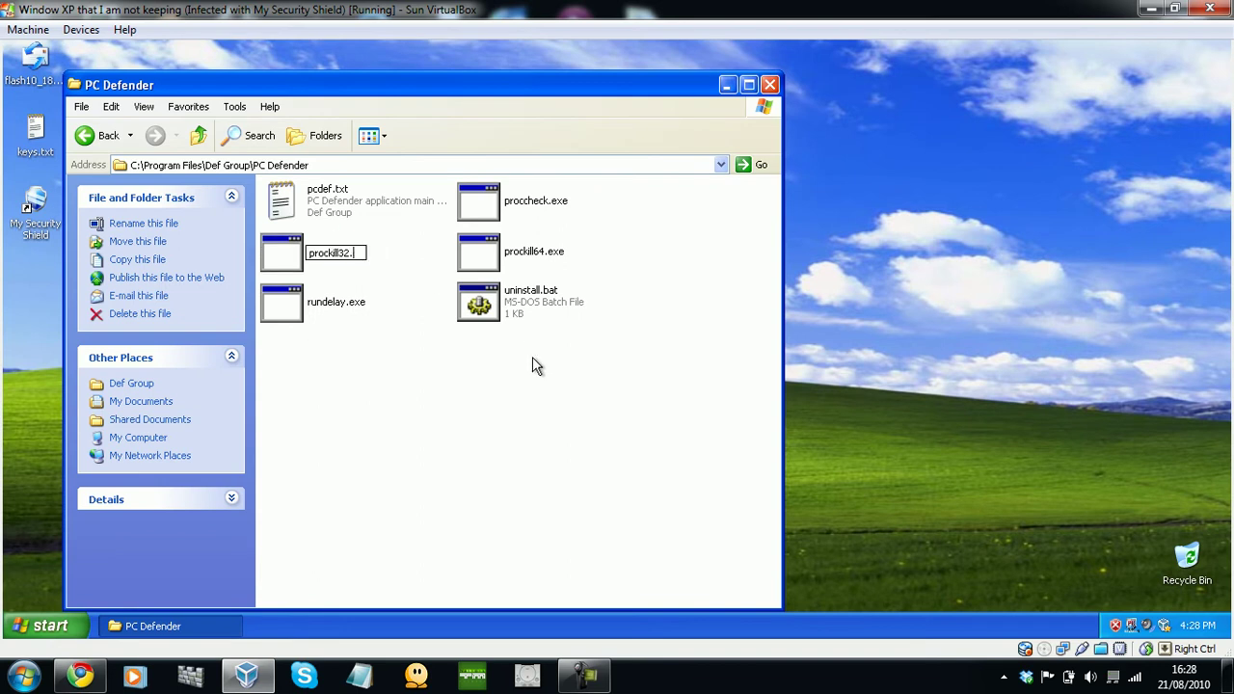
{"action": "type", "text": "txt"}
{"action": "key", "text": "Return"}
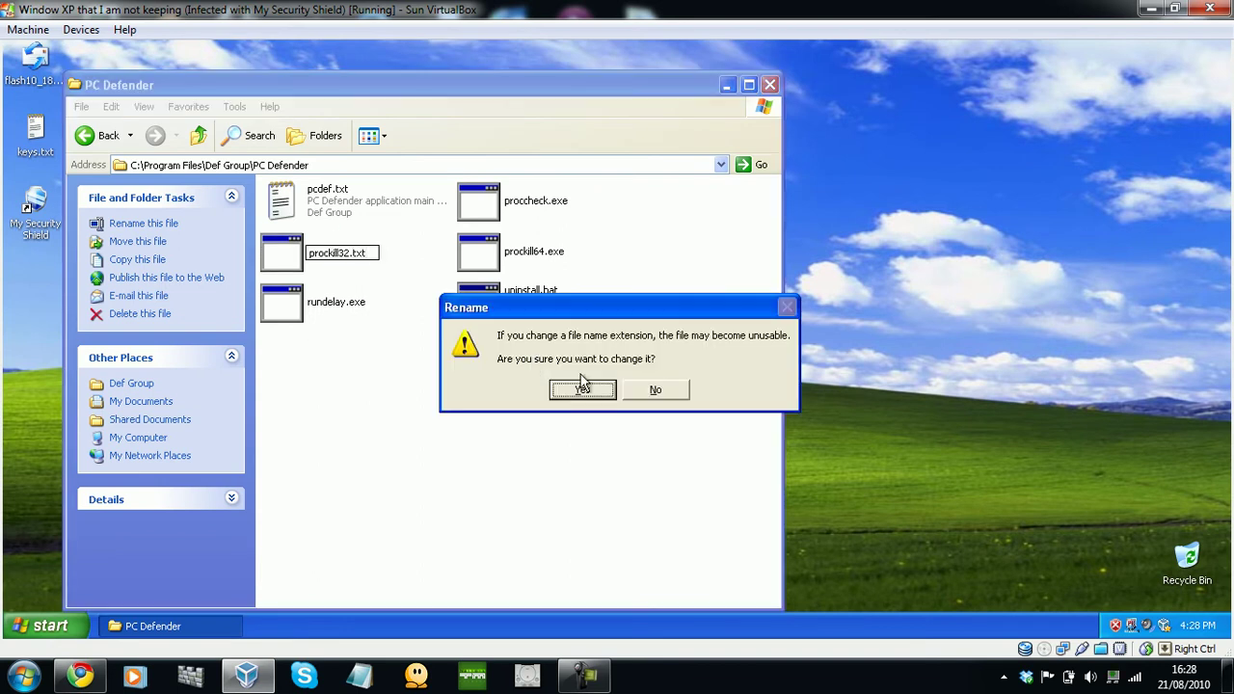
{"action": "left_click", "coordinate": [583, 389]}
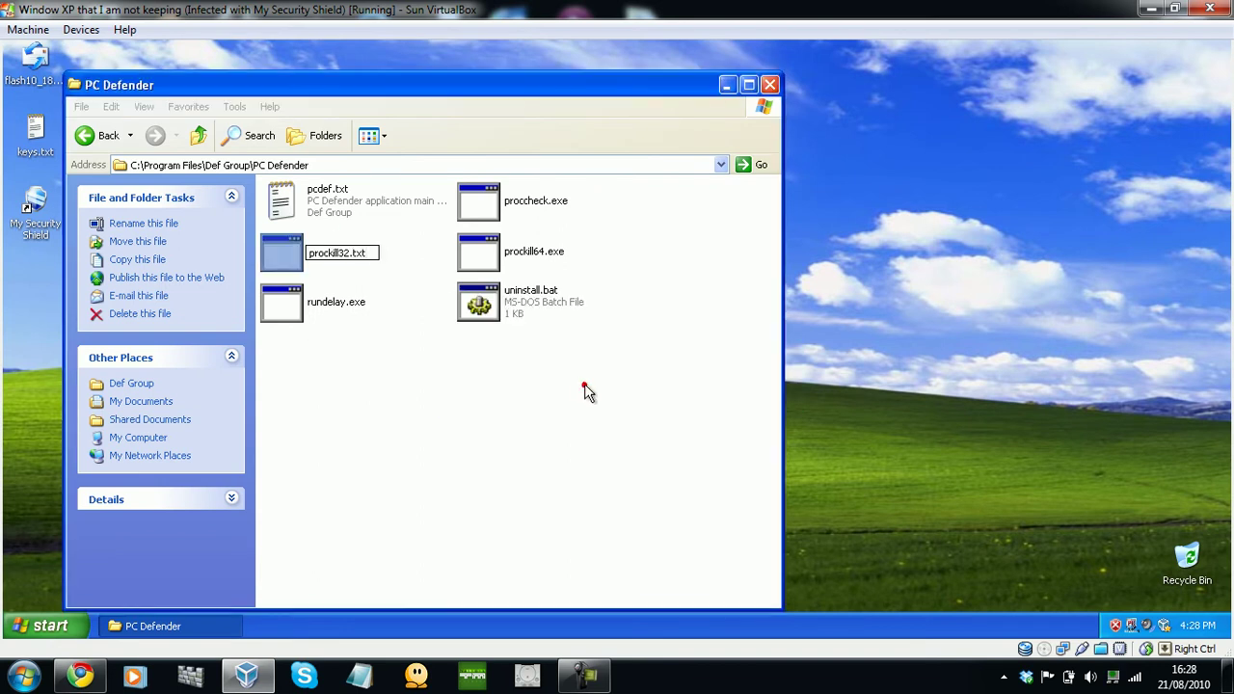
- Rename rundelay.exe to rundelay.jkdflenhas and confirm the extension change
{"action": "left_click", "coordinate": [355, 307]}
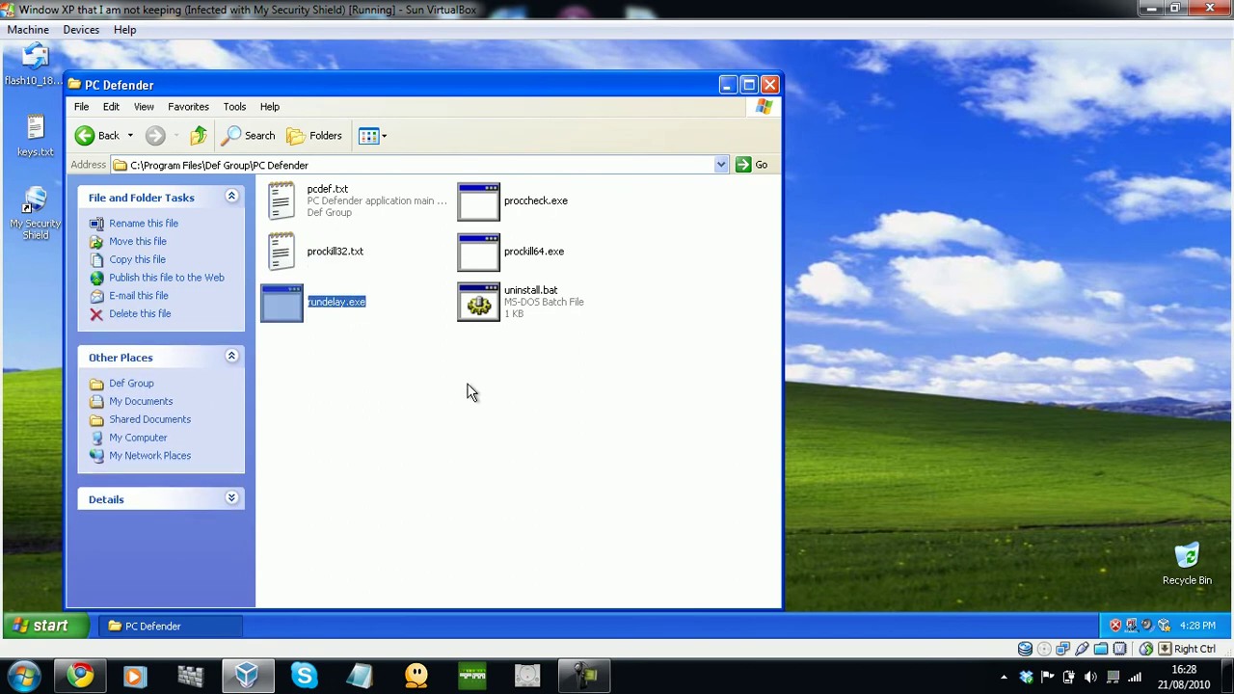
{"action": "key", "text": "F2"}
{"action": "key", "text": "End"}
{"action": "key", "text": "BackSpace"}
{"action": "key", "text": "BackSpace"}
{"action": "key", "text": "BackSpace"}
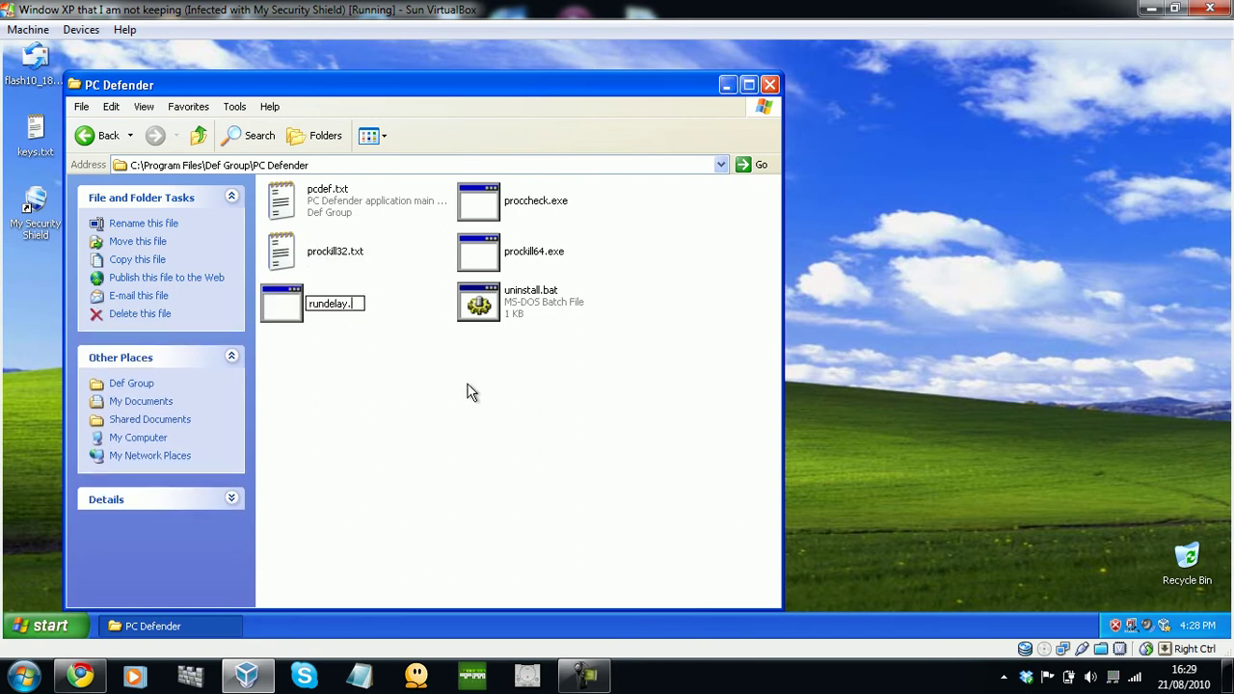
{"action": "type", "text": "jkdflenhas"}
{"action": "key", "text": "Return"}
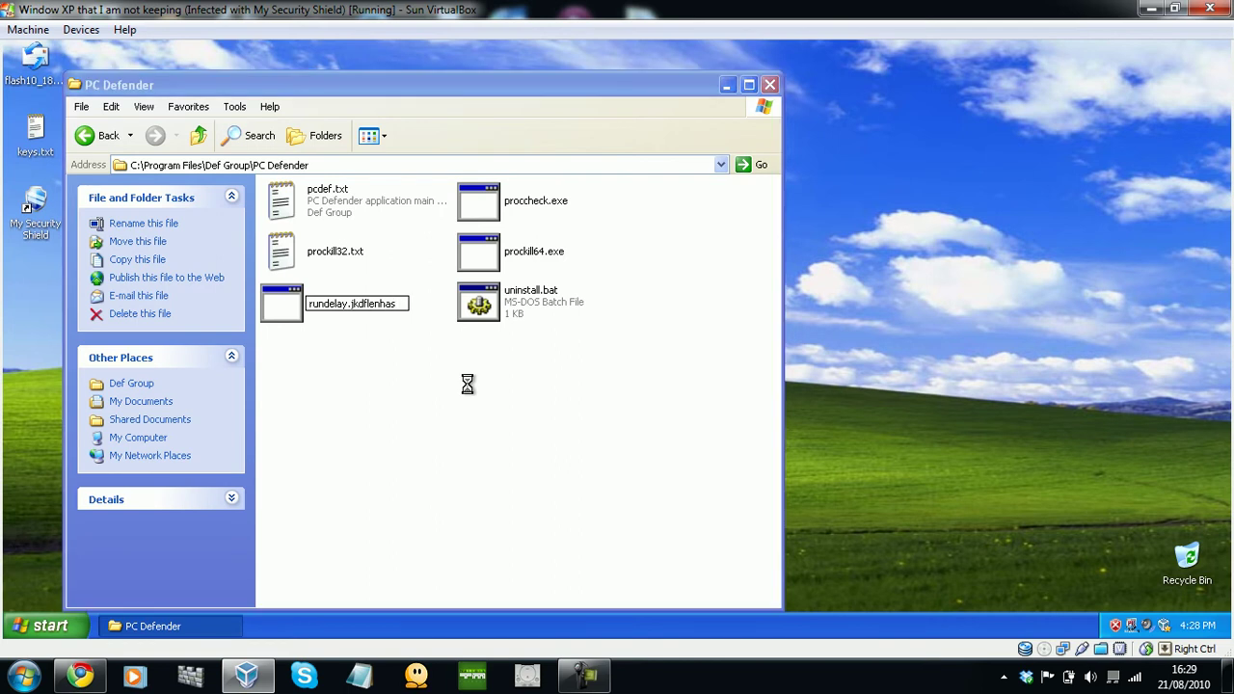
{"action": "left_click", "coordinate": [581, 390]}
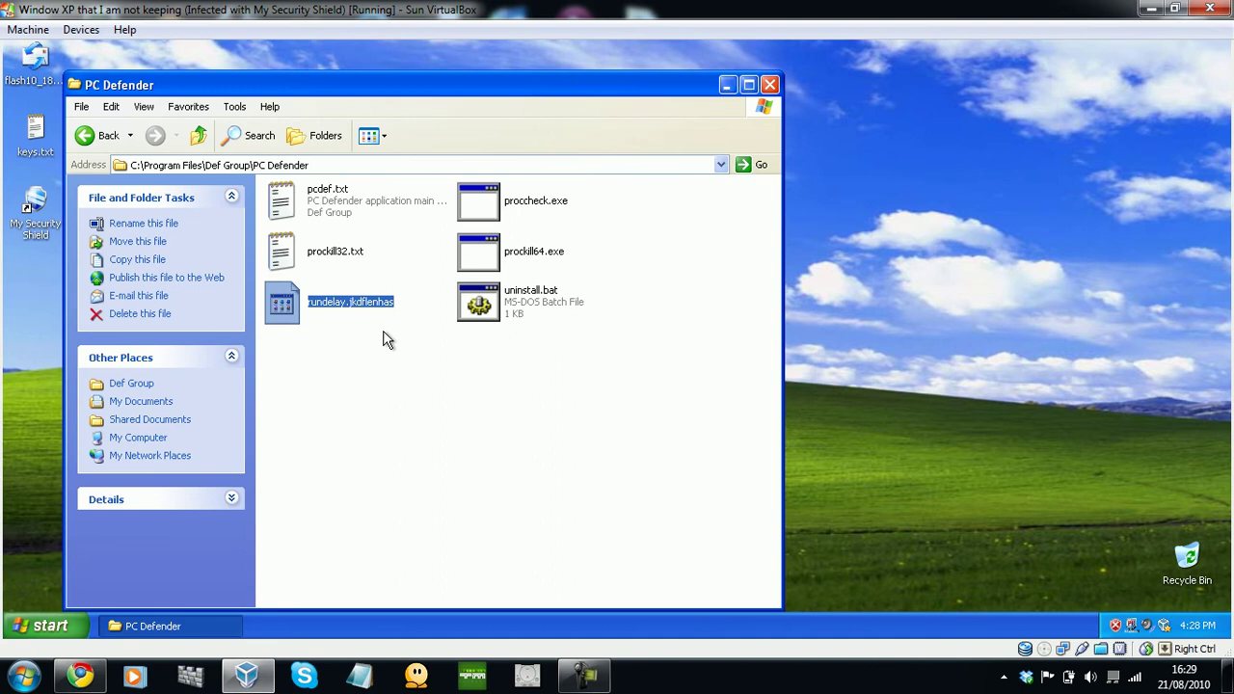
- Rename proccheck.exe to proccheck.txt, closing the Threat found popup along the way
{"action": "key", "text": "F2"}
{"action": "left_click", "coordinate": [511, 210]}
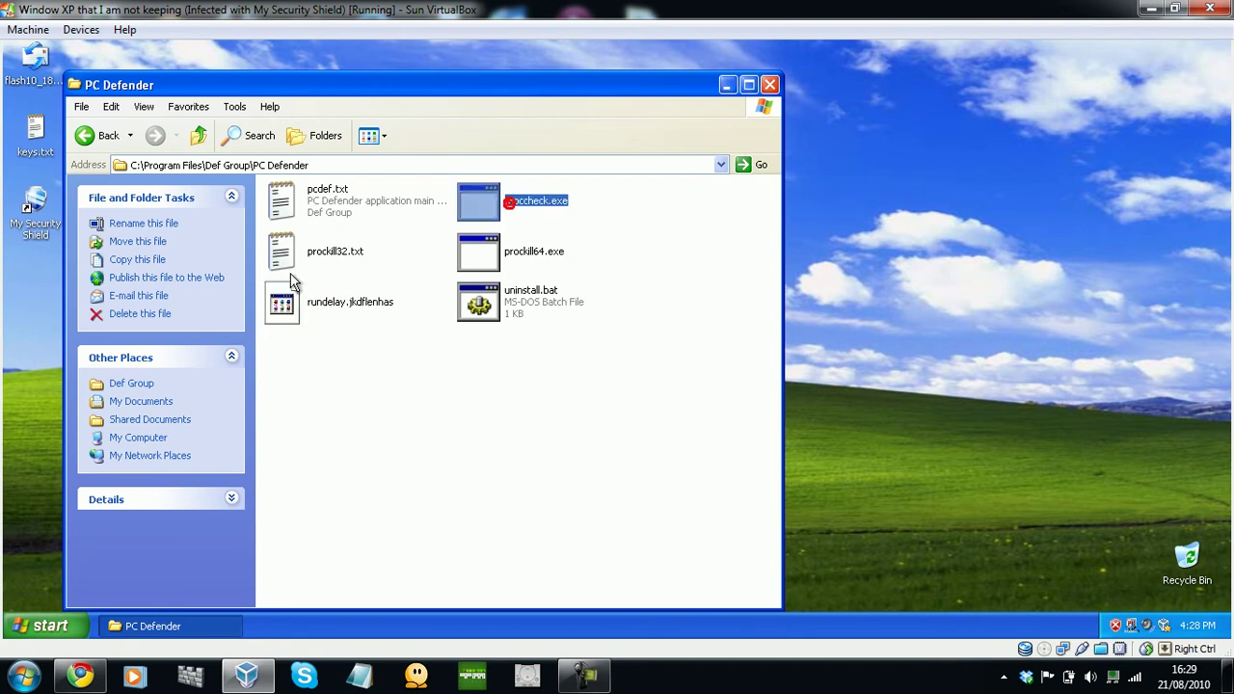
{"action": "left_click", "coordinate": [562, 201]}
{"action": "key", "text": "End"}
{"action": "key", "text": "BackSpace"}
{"action": "key", "text": "BackSpace"}
{"action": "key", "text": "BackSpace"}
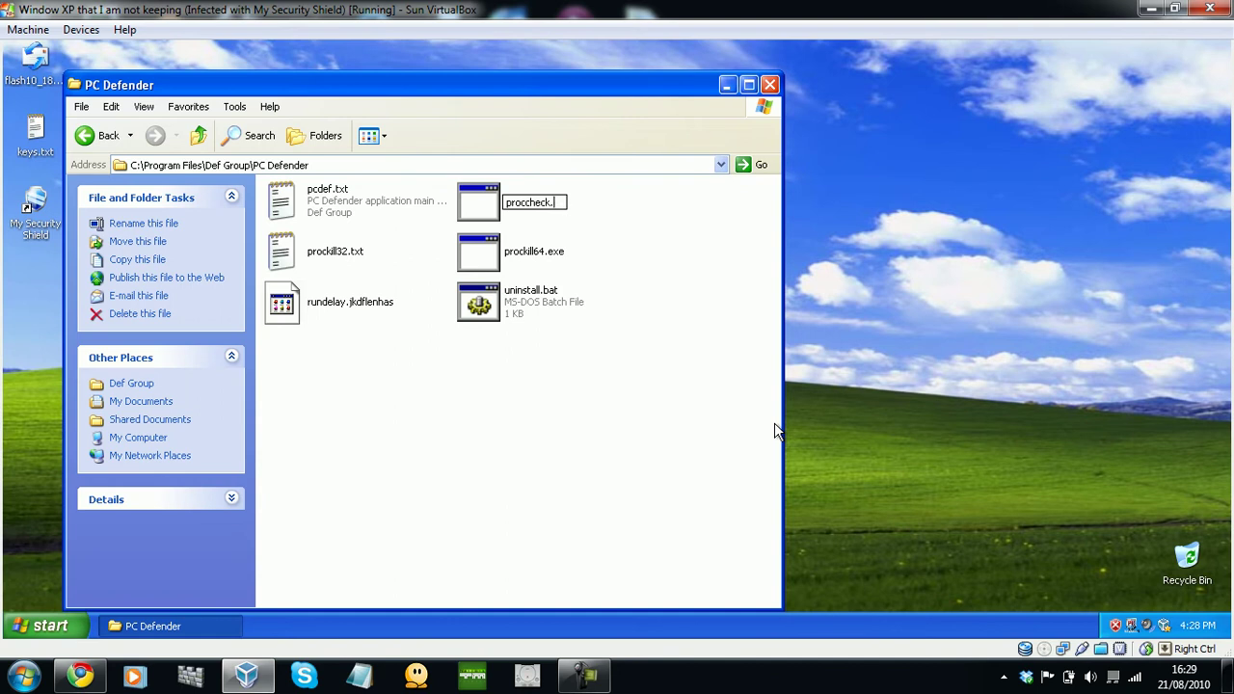
{"action": "type", "text": "txt"}
{"action": "key", "text": "Return"}
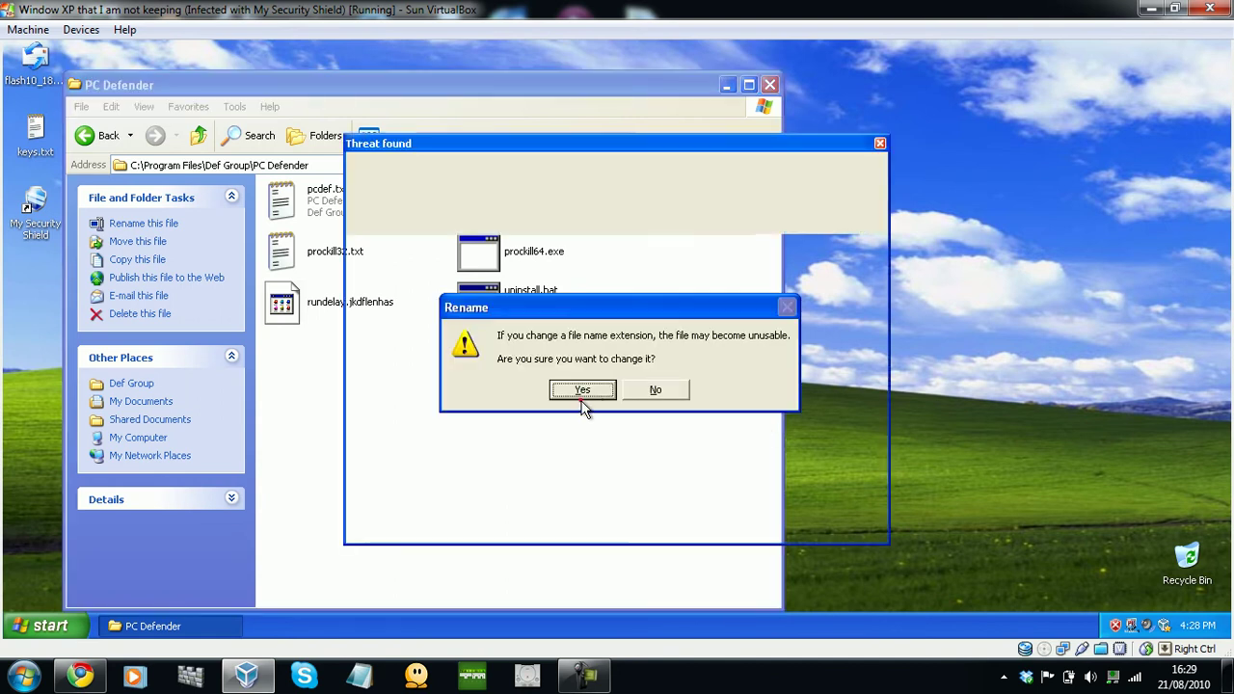
{"action": "left_click", "coordinate": [583, 391]}
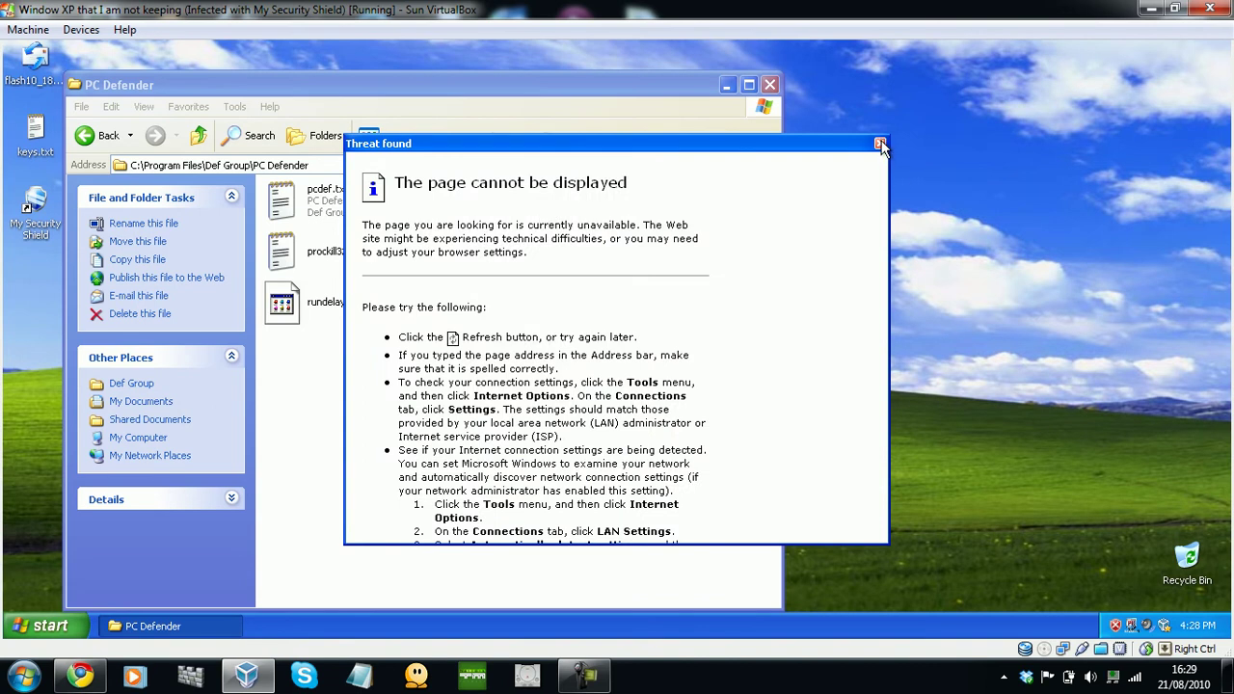
{"action": "left_click", "coordinate": [881, 145]}
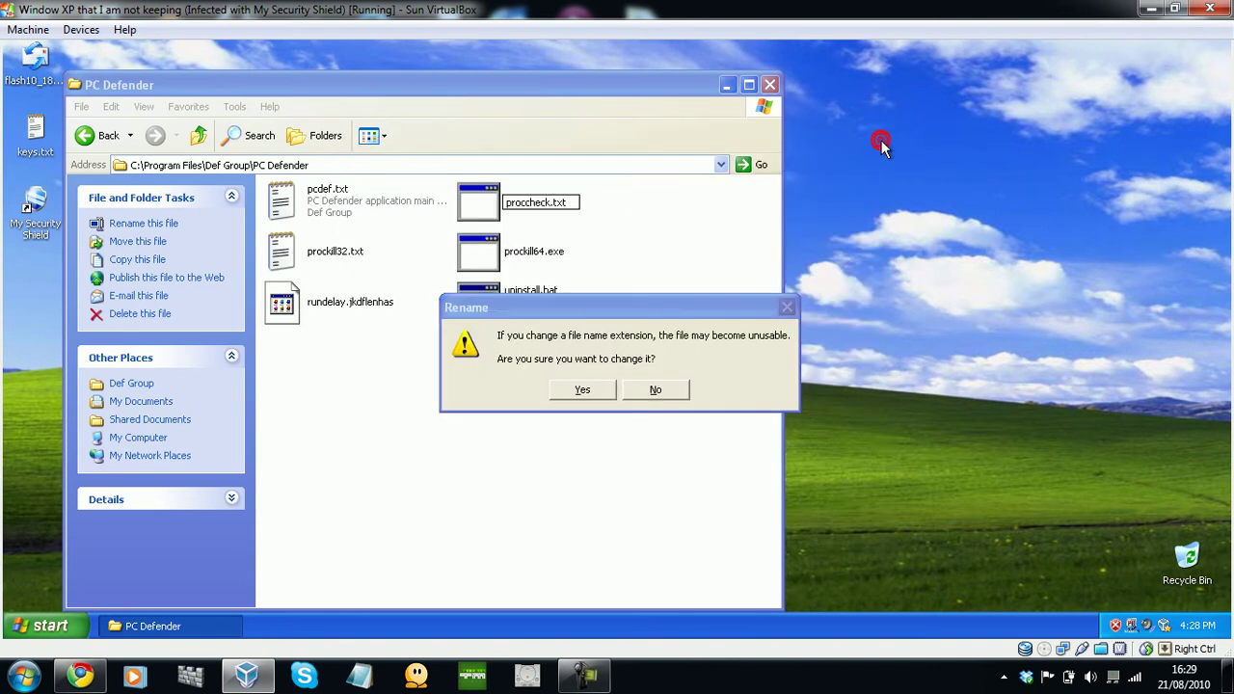
{"action": "left_click", "coordinate": [578, 390]}
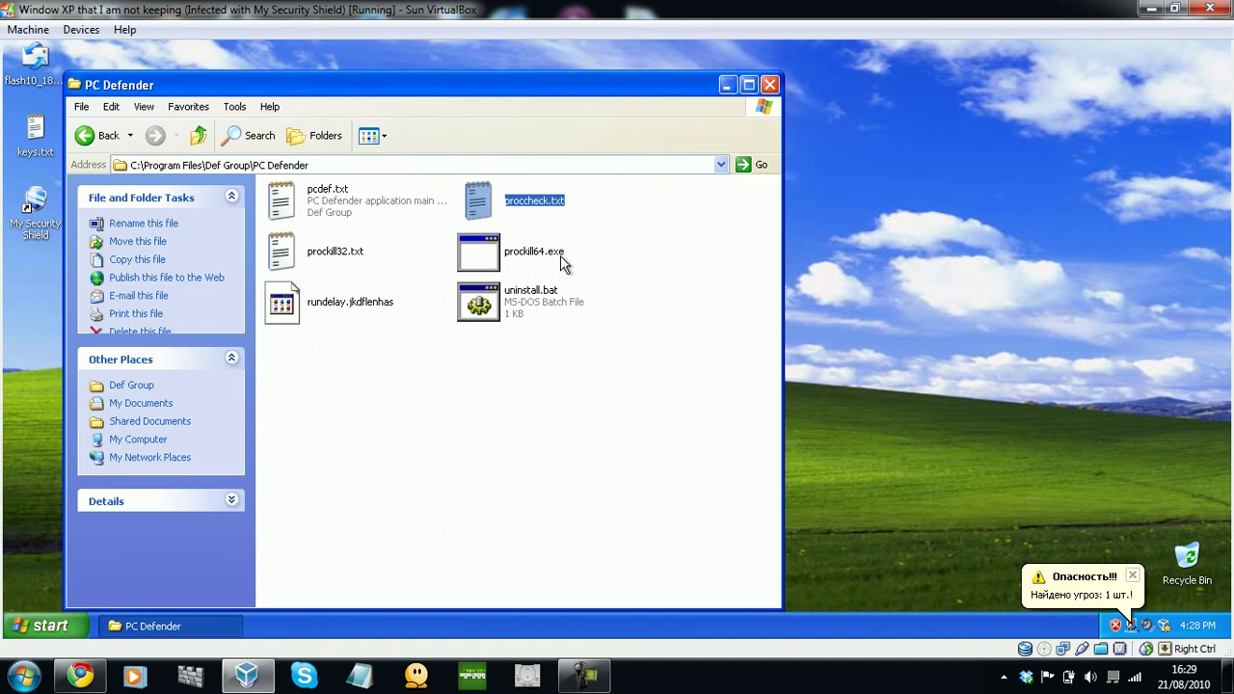
- Rename prockill64.exe and uninstall.bat to prockill64.txt and uninstall.txt, confirming each warning
{"action": "left_click", "coordinate": [558, 255]}
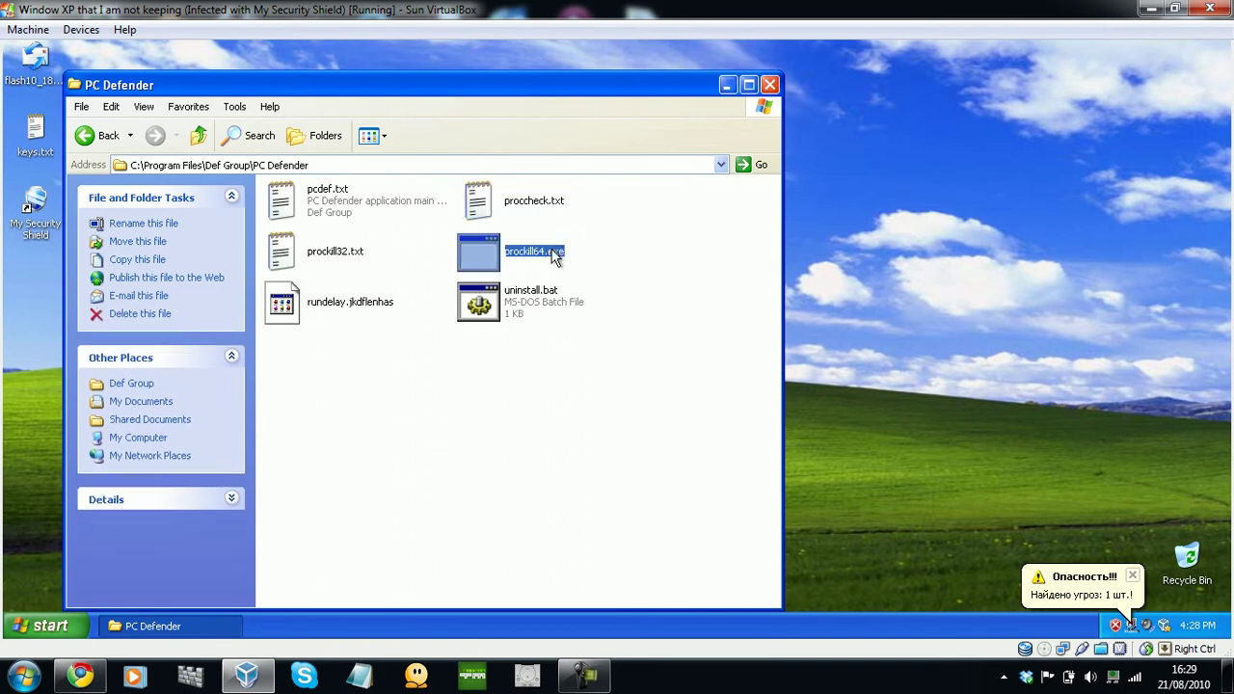
{"action": "left_click", "coordinate": [556, 253]}
{"action": "key", "text": "End"}
{"action": "key", "text": "BackSpace"}
{"action": "key", "text": "BackSpace"}
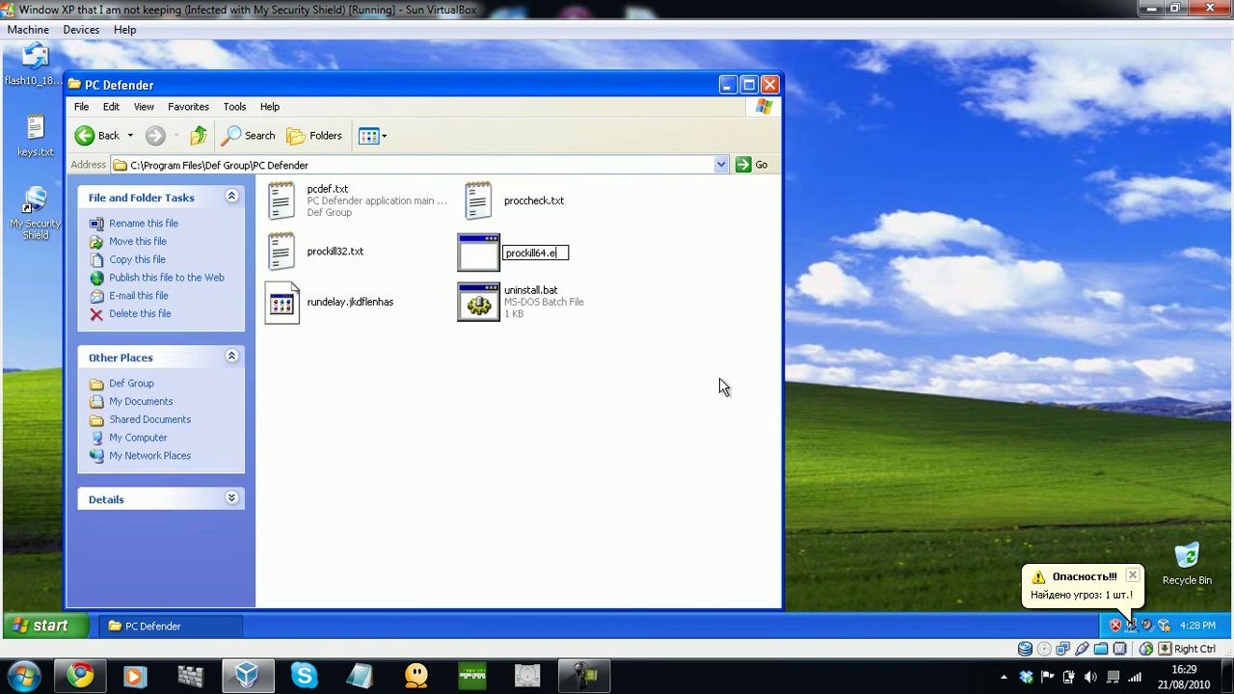
{"action": "key", "text": "BackSpace"}
{"action": "type", "text": "txt"}
{"action": "key", "text": "Return"}
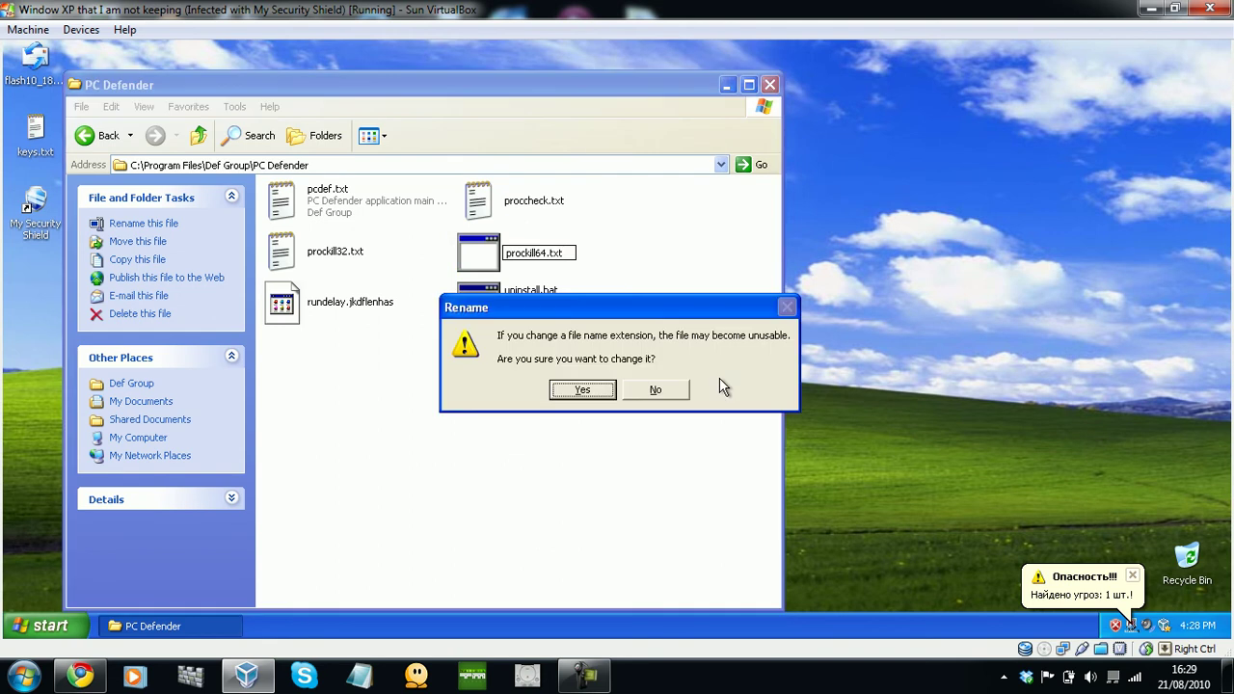
{"action": "left_click", "coordinate": [588, 389]}
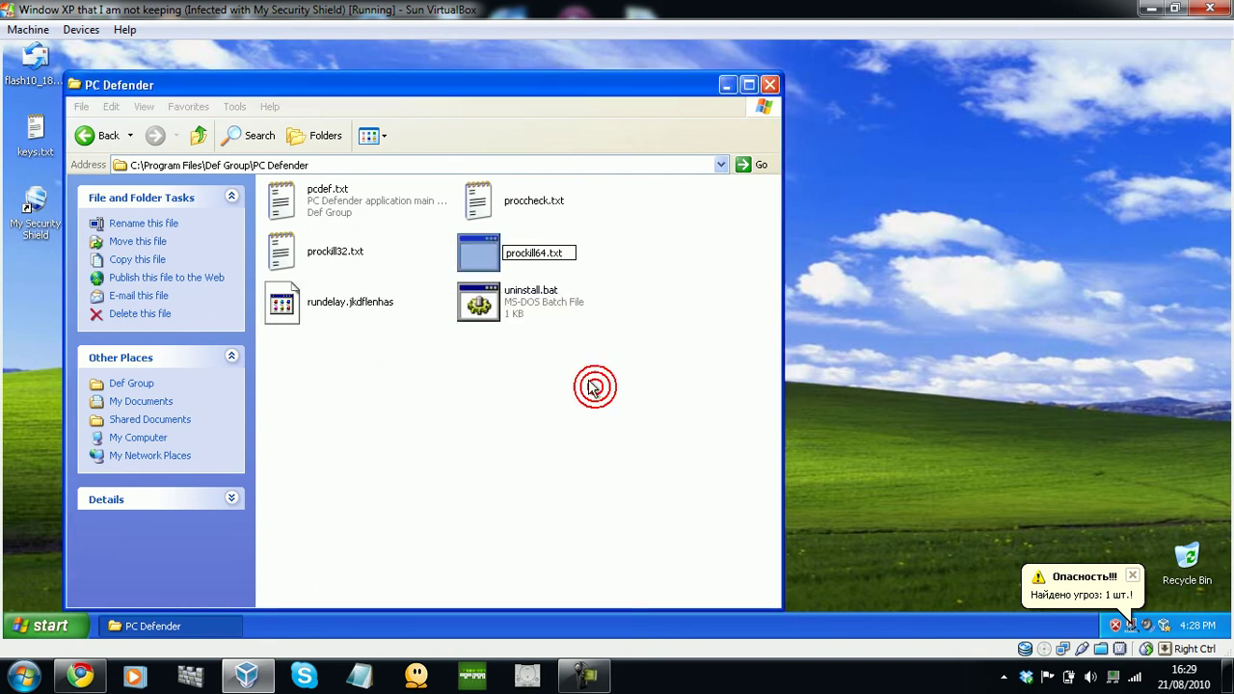
{"action": "left_click", "coordinate": [552, 305]}
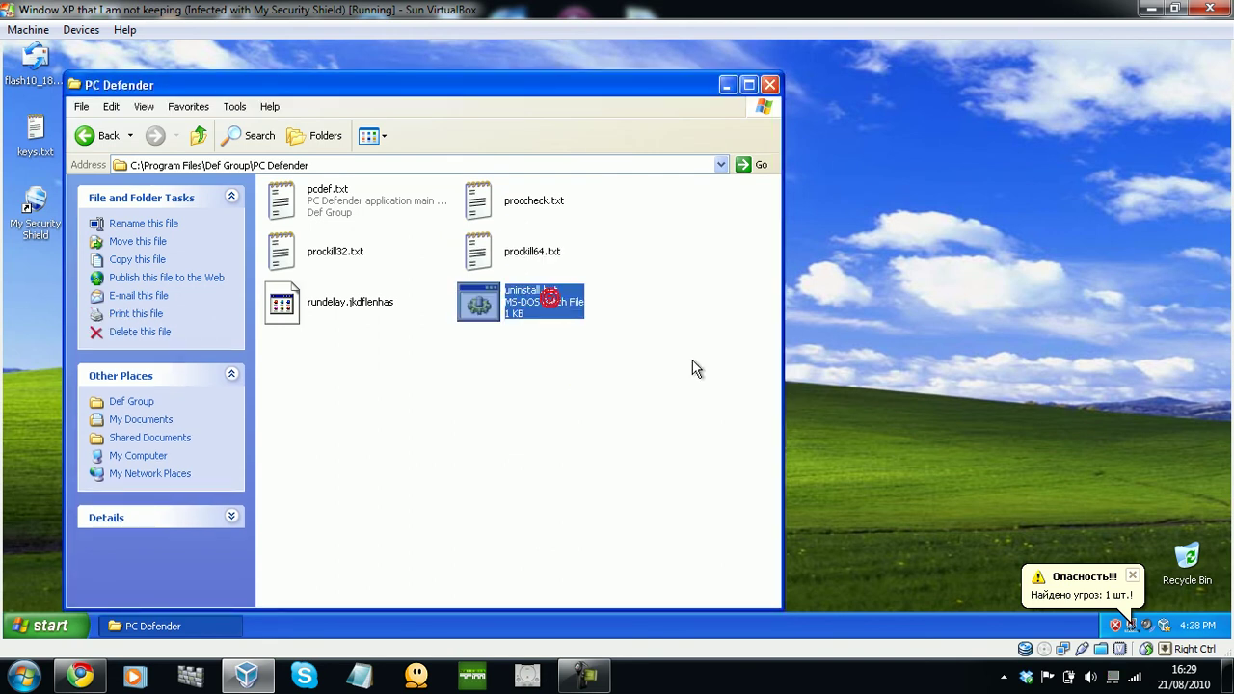
{"action": "key", "text": "F2"}
{"action": "key", "text": "End"}
{"action": "key", "text": "BackSpace"}
{"action": "key", "text": "BackSpace"}
{"action": "key", "text": "BackSpace"}
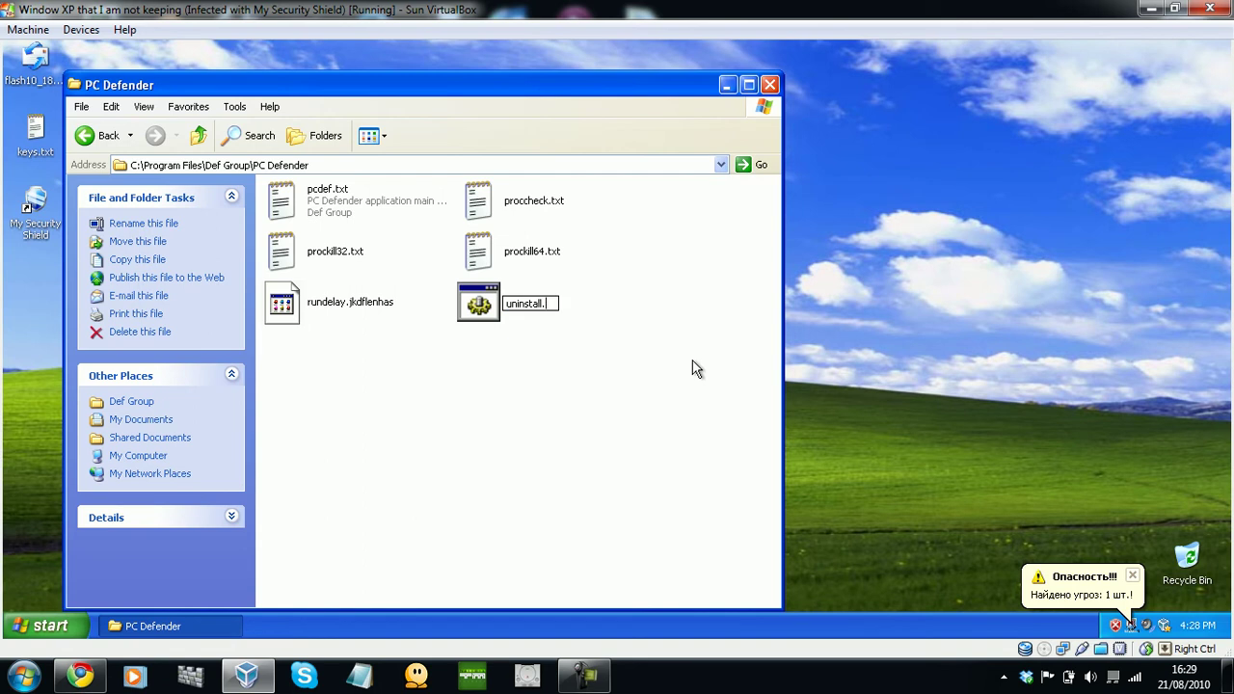
{"action": "type", "text": "txt"}
{"action": "key", "text": "Return"}
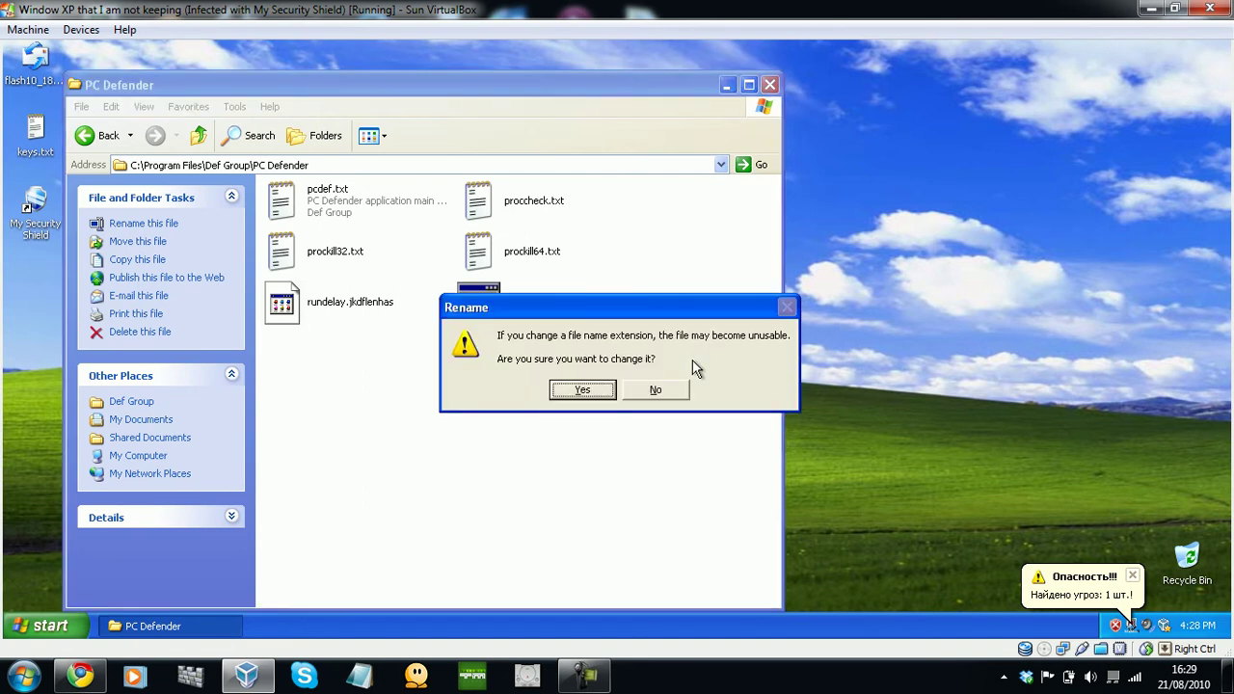
{"action": "left_click", "coordinate": [590, 389]}
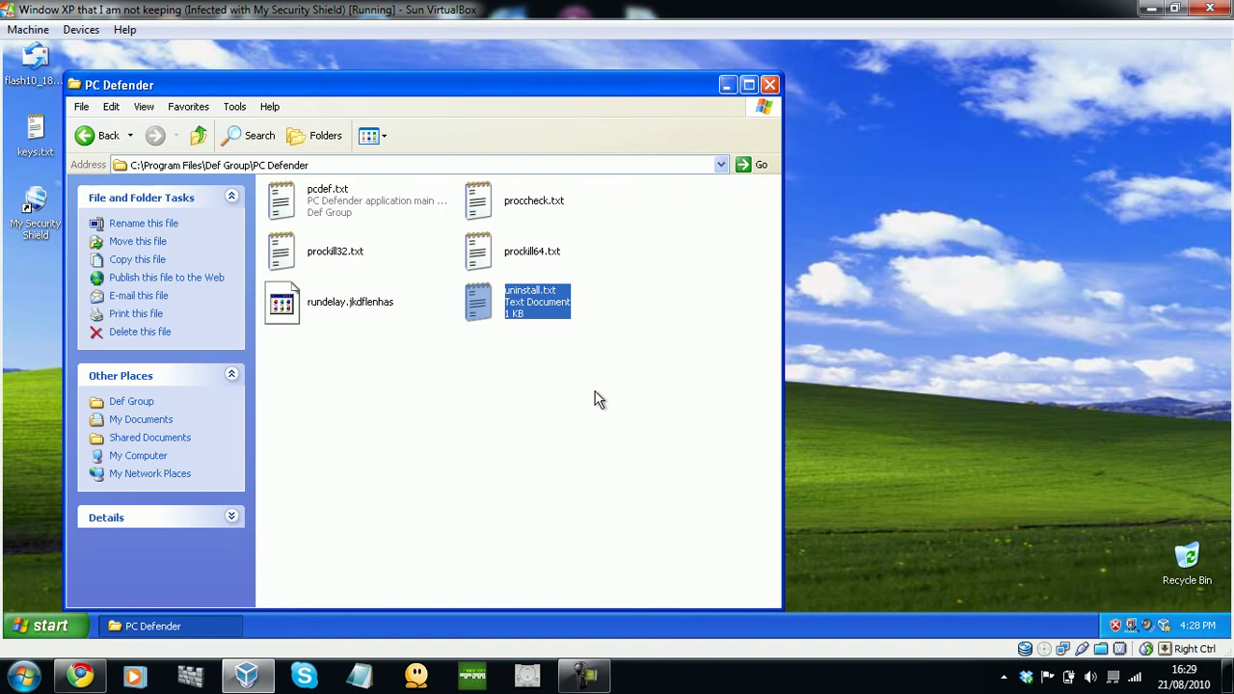
- Close the PC Defender folder window in the XP guest
{"action": "left_click", "coordinate": [770, 85]}
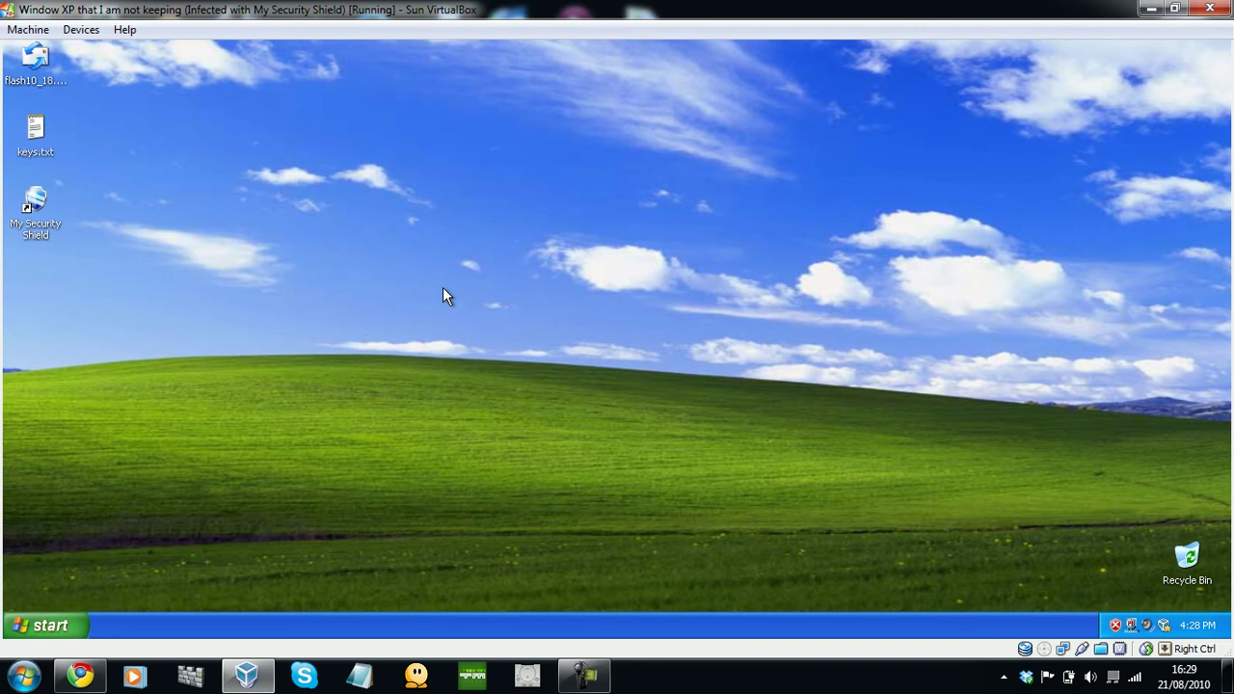
{"action": "left_click", "coordinate": [67, 622]}
{"action": "left_click", "coordinate": [431, 412]}
- Reset the XP virtual machine from VirtualBox's Machine menu so it reboots
{"action": "left_click", "coordinate": [28, 28]}
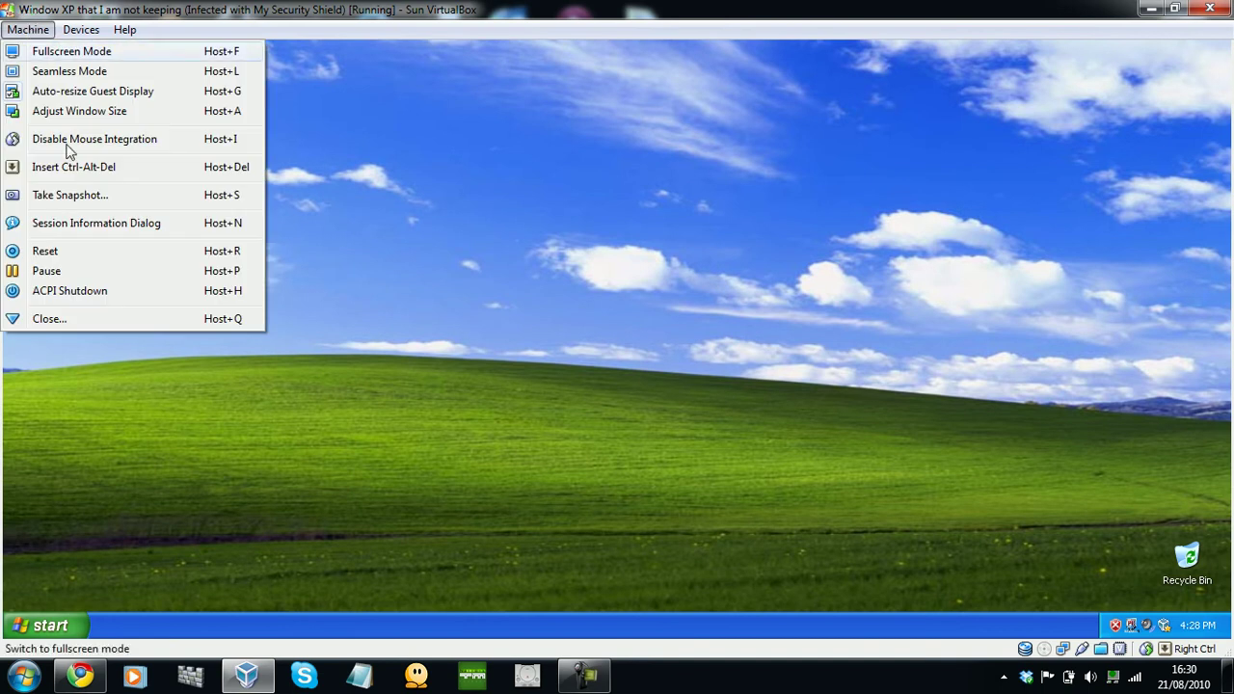
{"action": "left_click", "coordinate": [66, 251]}
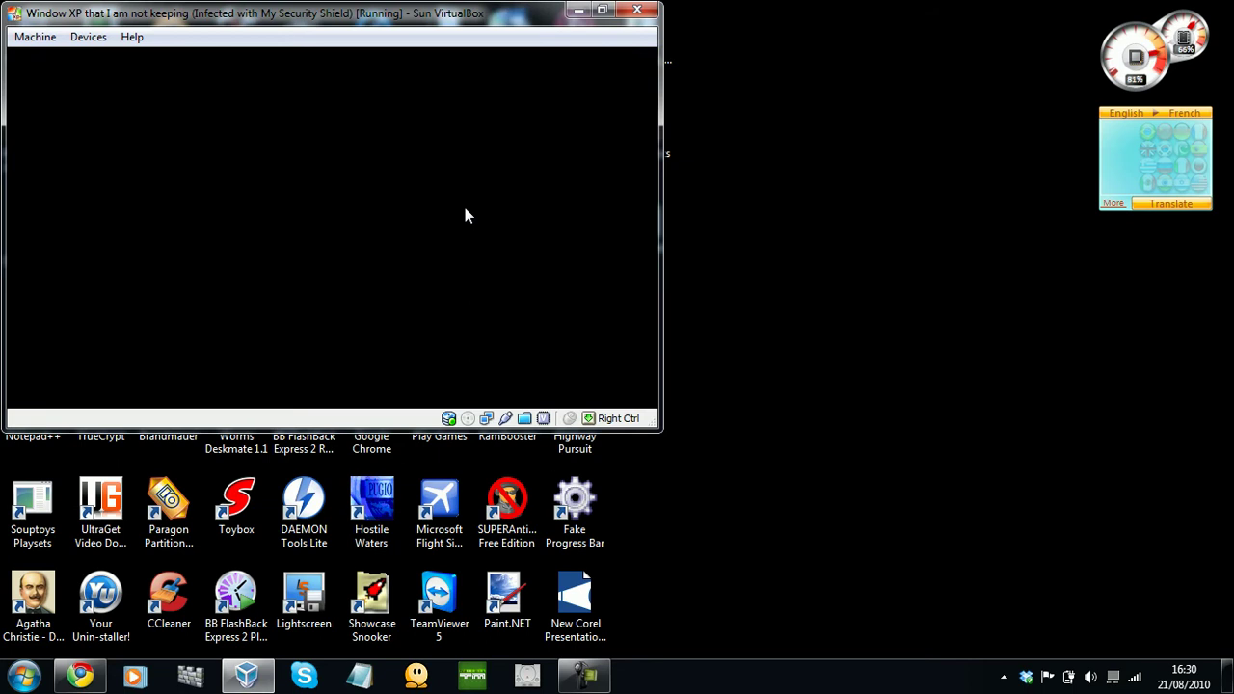
{"action": "left_click", "coordinate": [598, 677]}
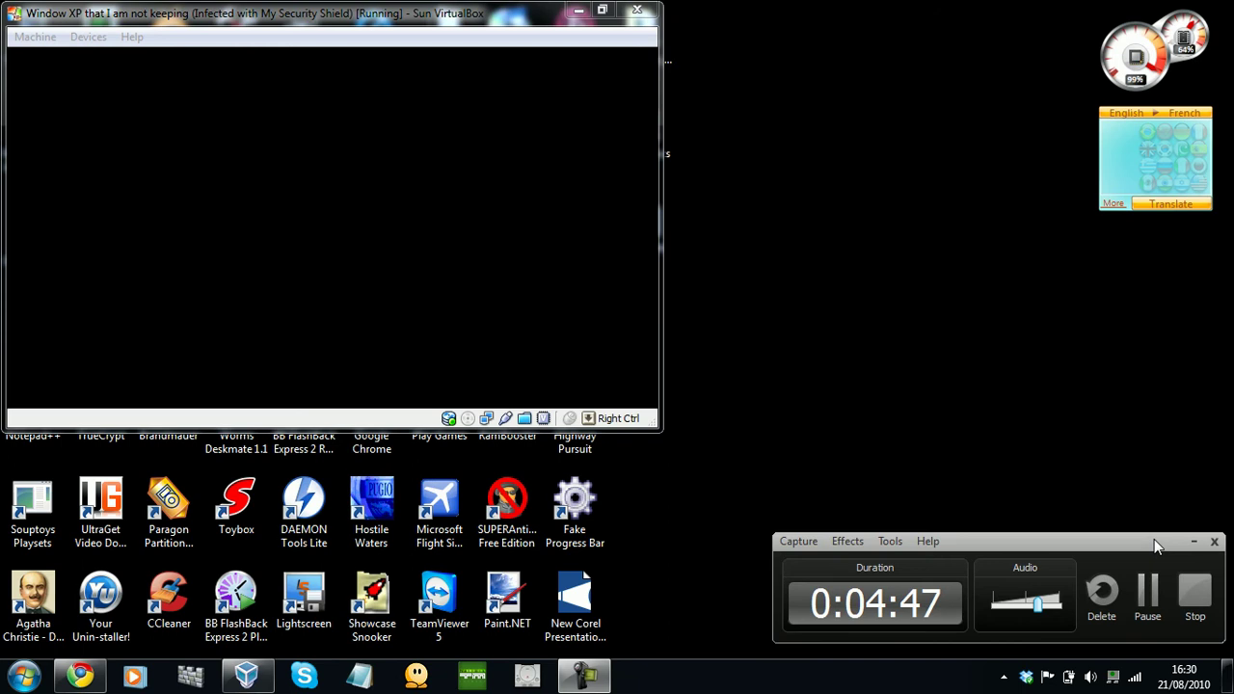
{"action": "left_click", "coordinate": [1193, 543]}
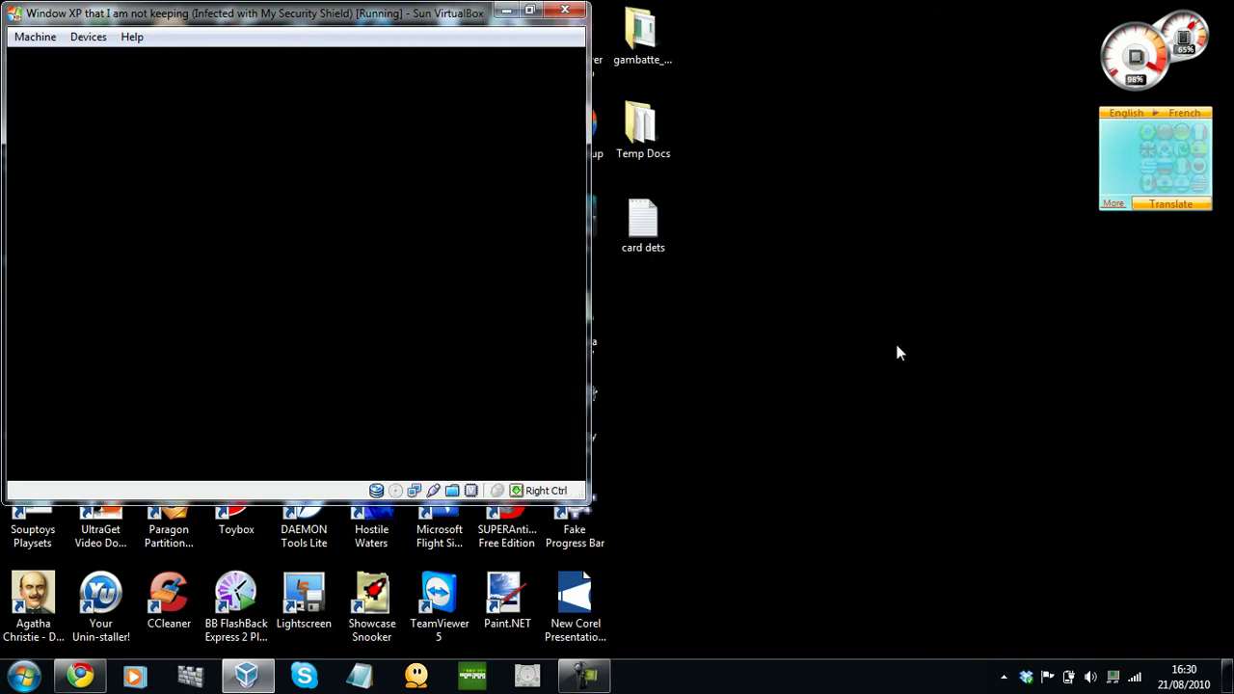
- Maximize the VirtualBox window to full screen while Windows XP boots to the desktop
{"action": "left_click", "coordinate": [529, 11]}
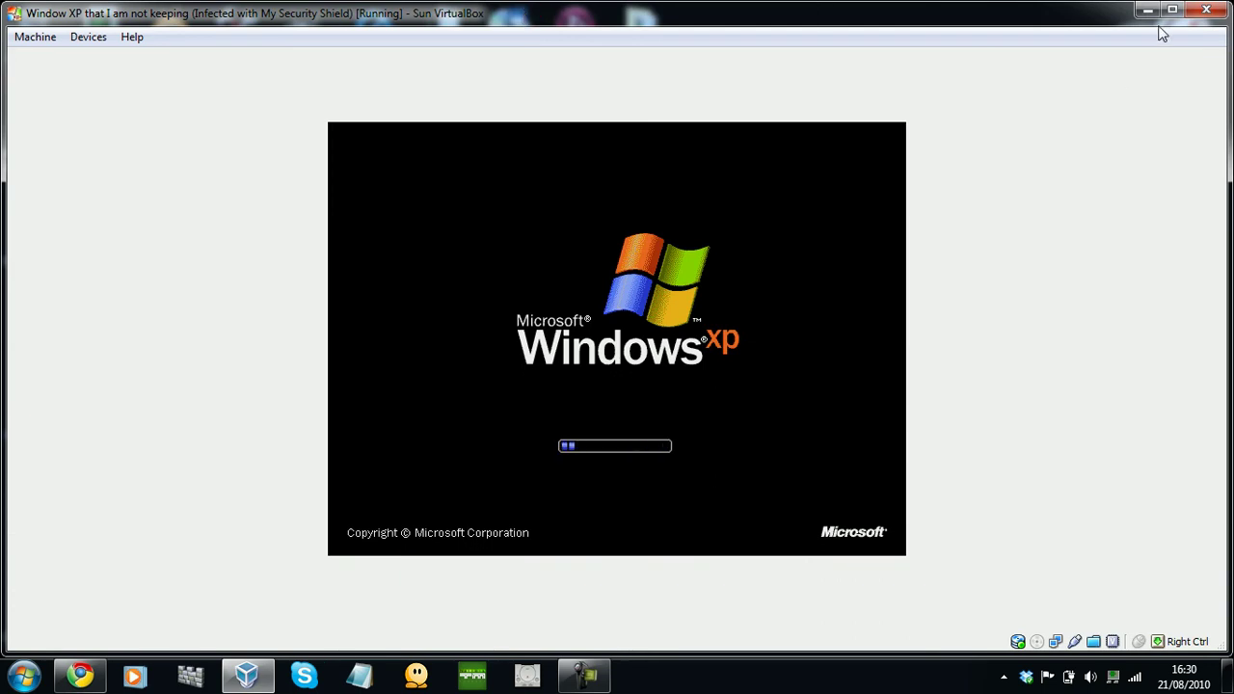
{"action": "left_click", "coordinate": [1173, 11]}
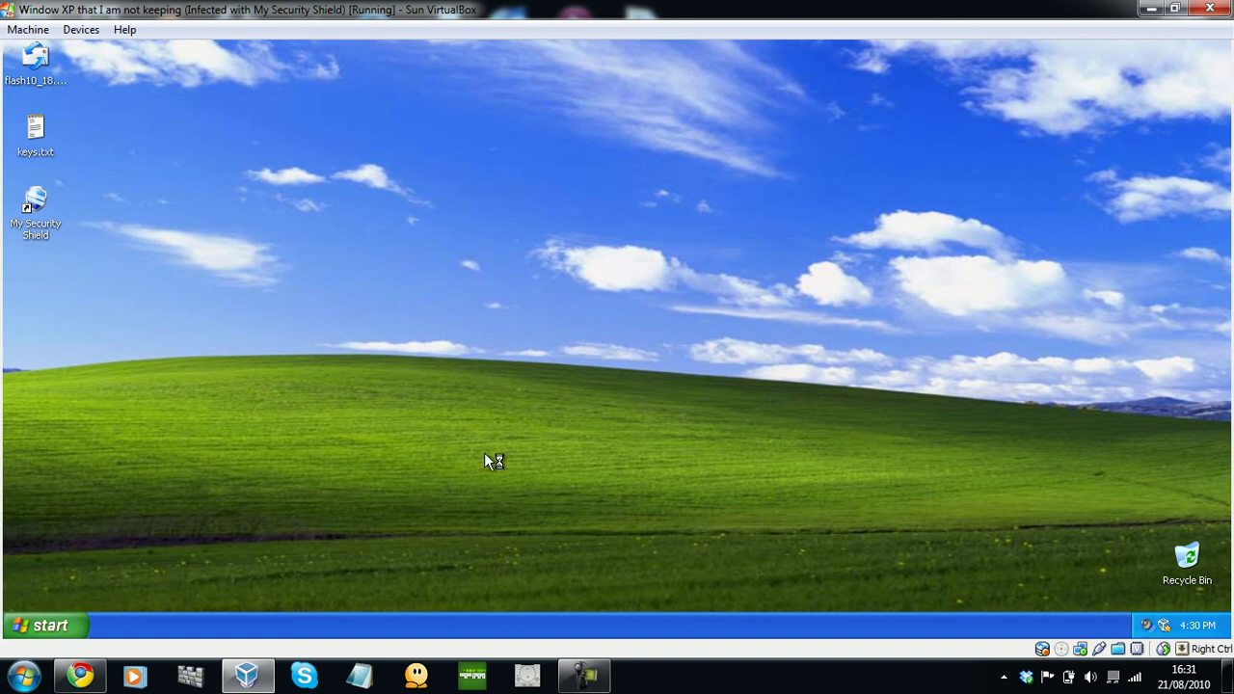
{"action": "right_click", "coordinate": [515, 629]}
{"action": "left_click", "coordinate": [571, 578]}
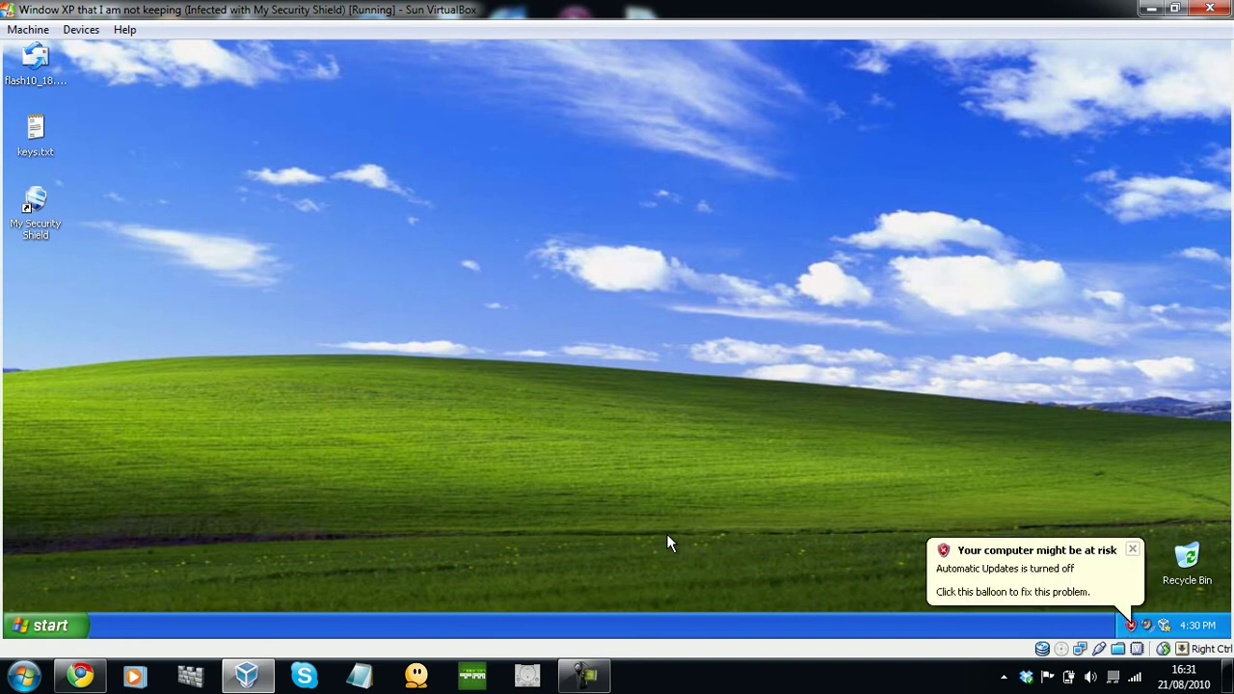
{"action": "left_click", "coordinate": [1133, 549]}
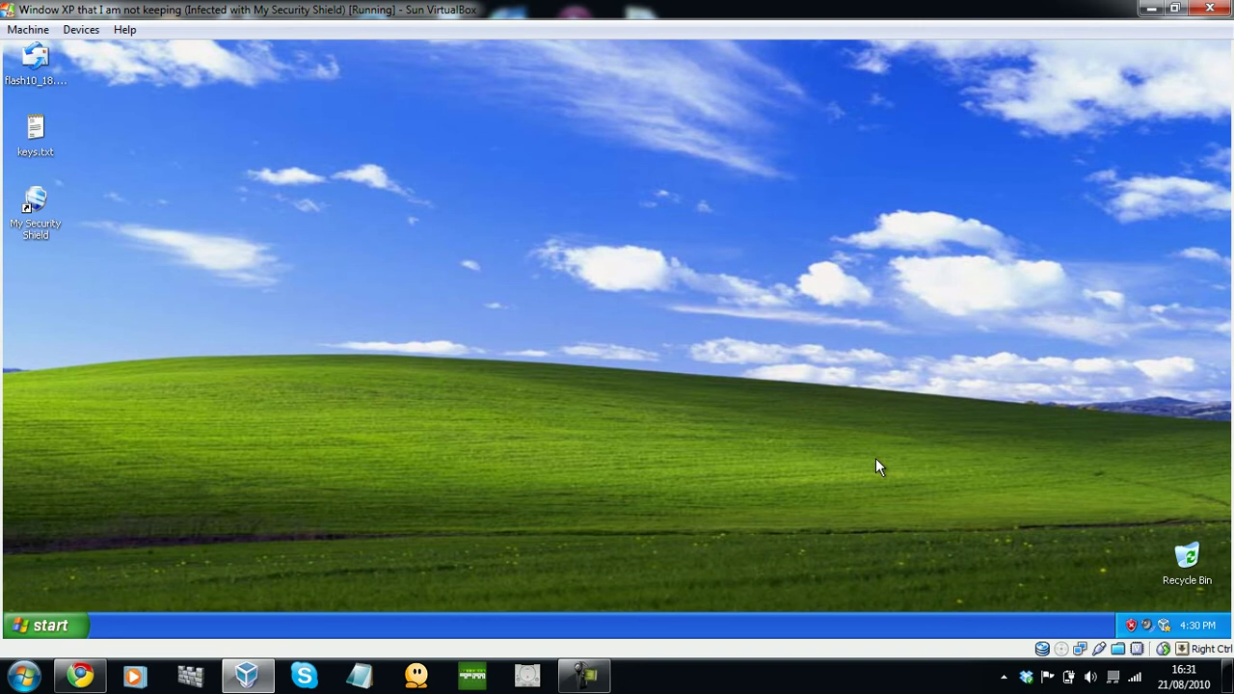
{"action": "right_click", "coordinate": [812, 628]}
{"action": "left_click", "coordinate": [858, 576]}
{"action": "left_click", "coordinate": [583, 677]}
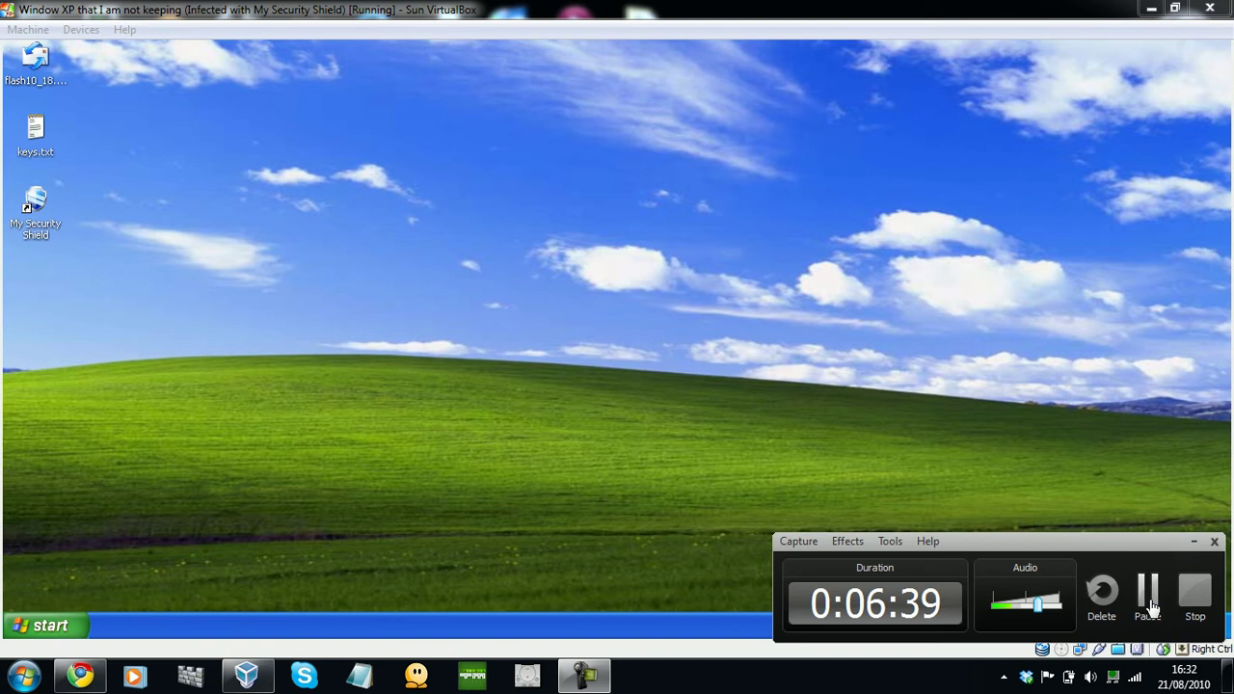
- In DTaskManager, set the default task manager back to Windows TaskManager
{"action": "left_click", "coordinate": [1150, 602]}
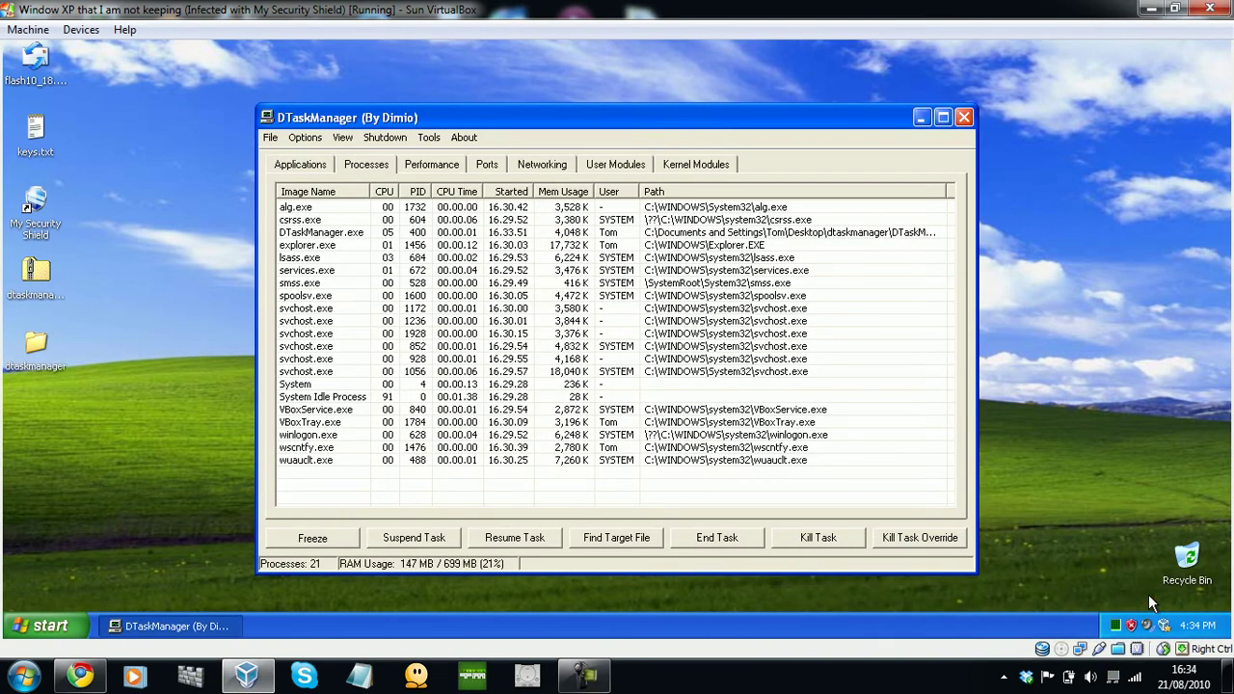
{"action": "right_click", "coordinate": [1069, 627]}
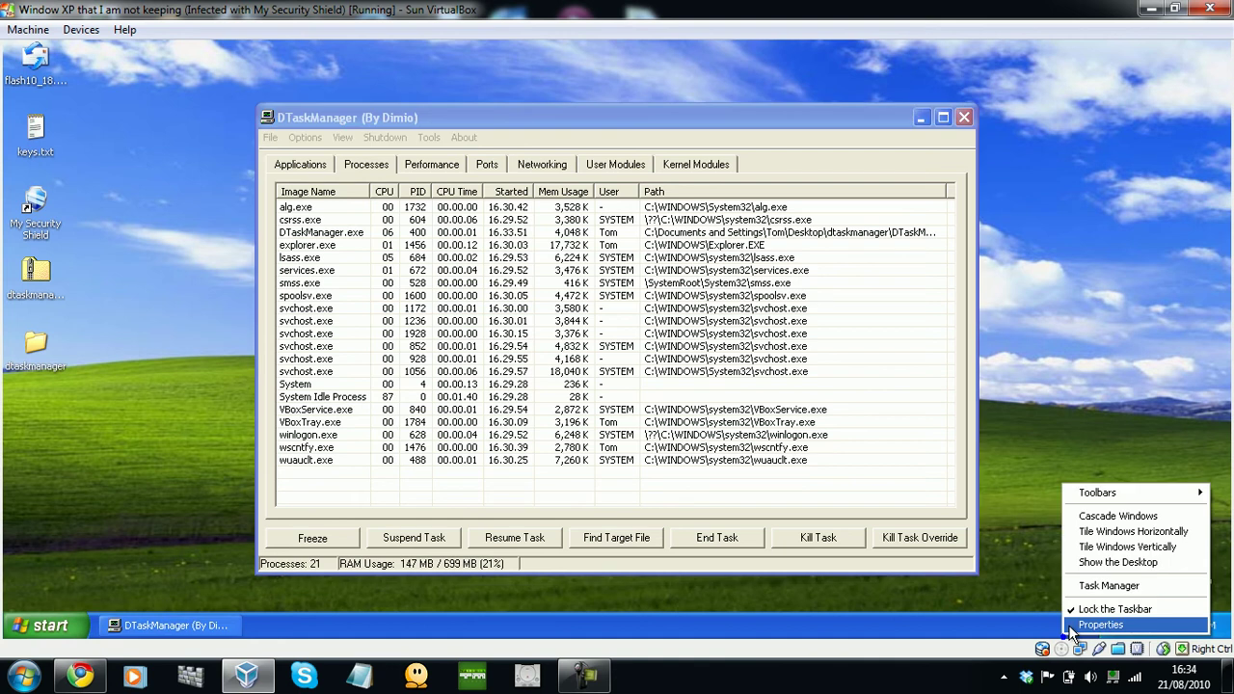
{"action": "left_click", "coordinate": [1083, 586]}
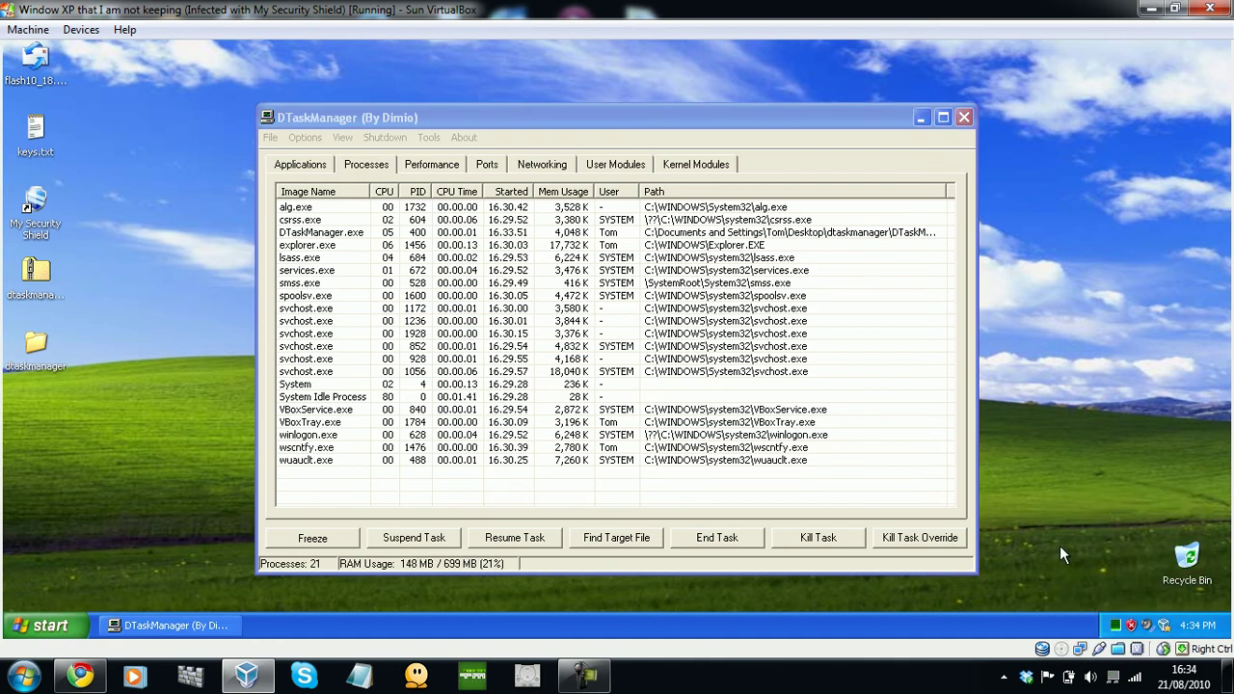
{"action": "left_click", "coordinate": [349, 119]}
{"action": "left_click", "coordinate": [306, 138]}
{"action": "mouse_move", "coordinate": [337, 156]}
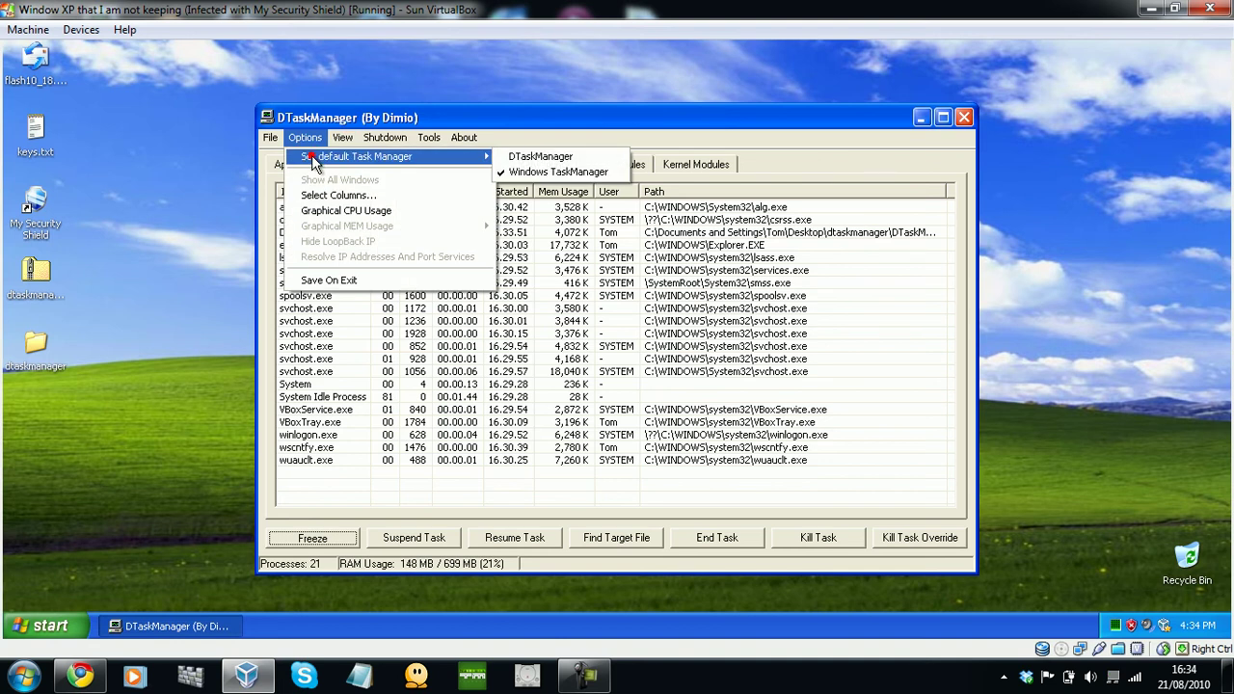
{"action": "left_click", "coordinate": [513, 157]}
{"action": "left_click", "coordinate": [310, 138]}
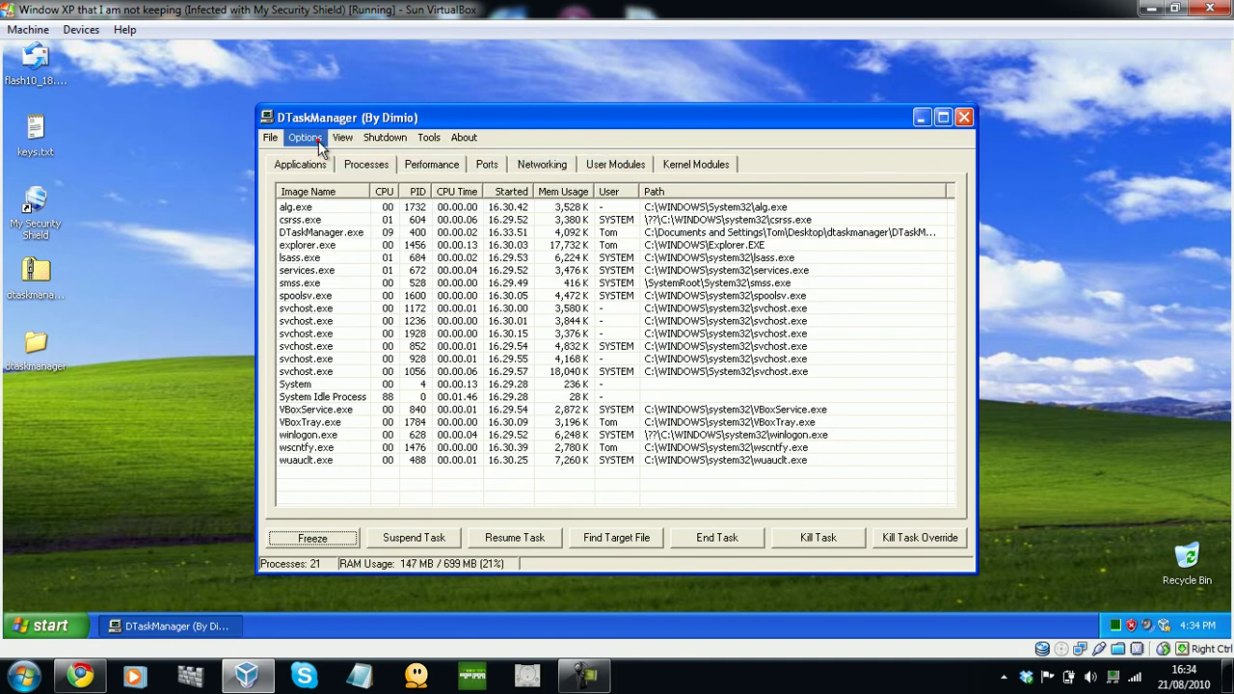
{"action": "mouse_move", "coordinate": [328, 158]}
{"action": "left_click", "coordinate": [543, 166]}
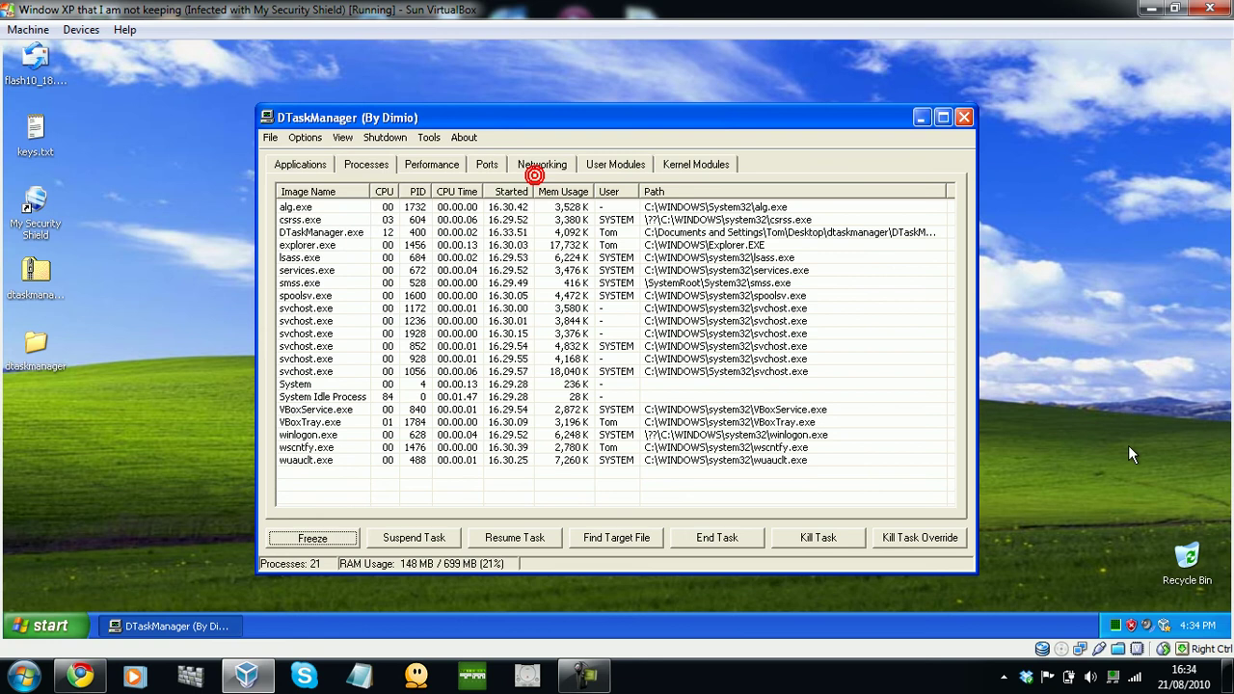
- Open Windows Task Manager, close DTaskManager, review processes sorted by Image Name, then close it
{"action": "right_click", "coordinate": [1005, 627]}
{"action": "left_click", "coordinate": [1046, 574]}
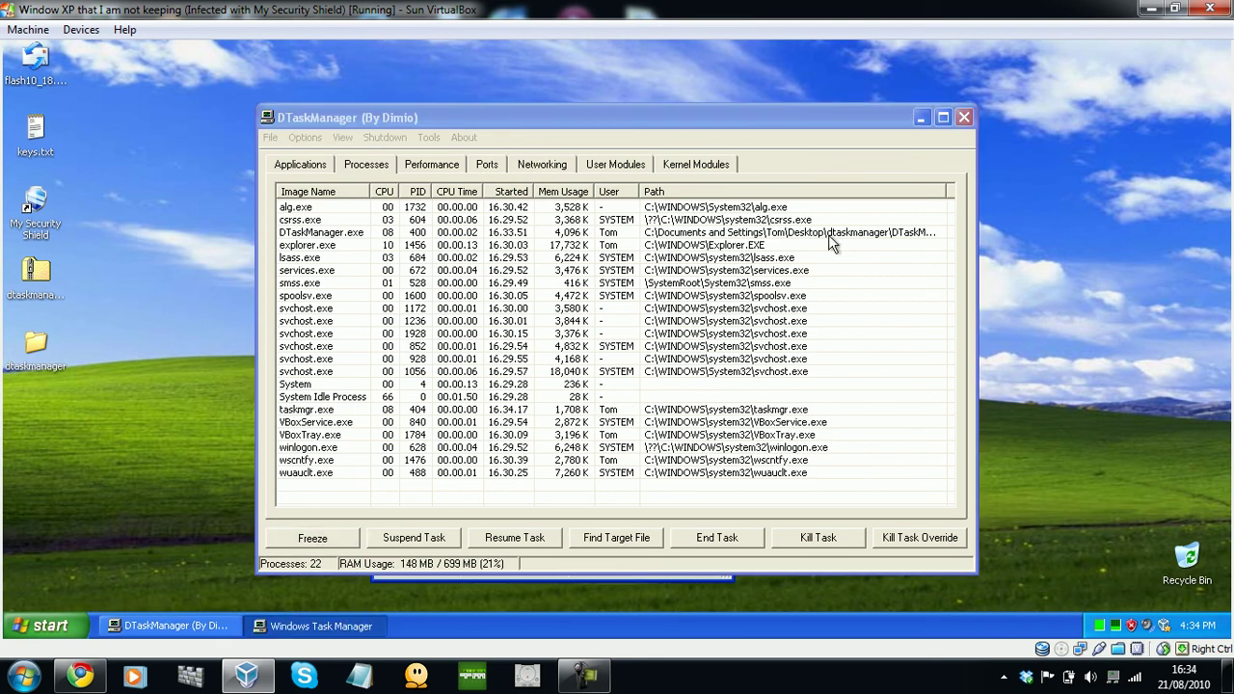
{"action": "left_click_drag", "start_coordinate": [738, 132], "coordinate": [757, 131]}
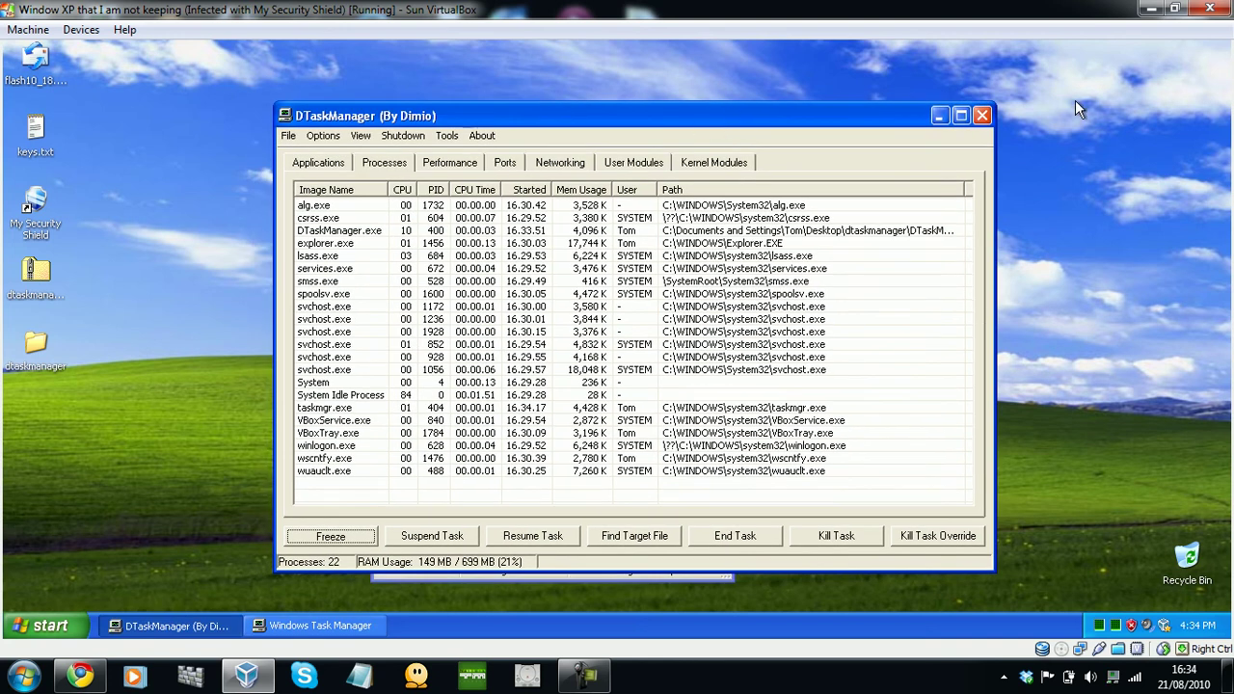
{"action": "left_click", "coordinate": [983, 115]}
{"action": "left_click_drag", "start_coordinate": [555, 185], "coordinate": [525, 83]}
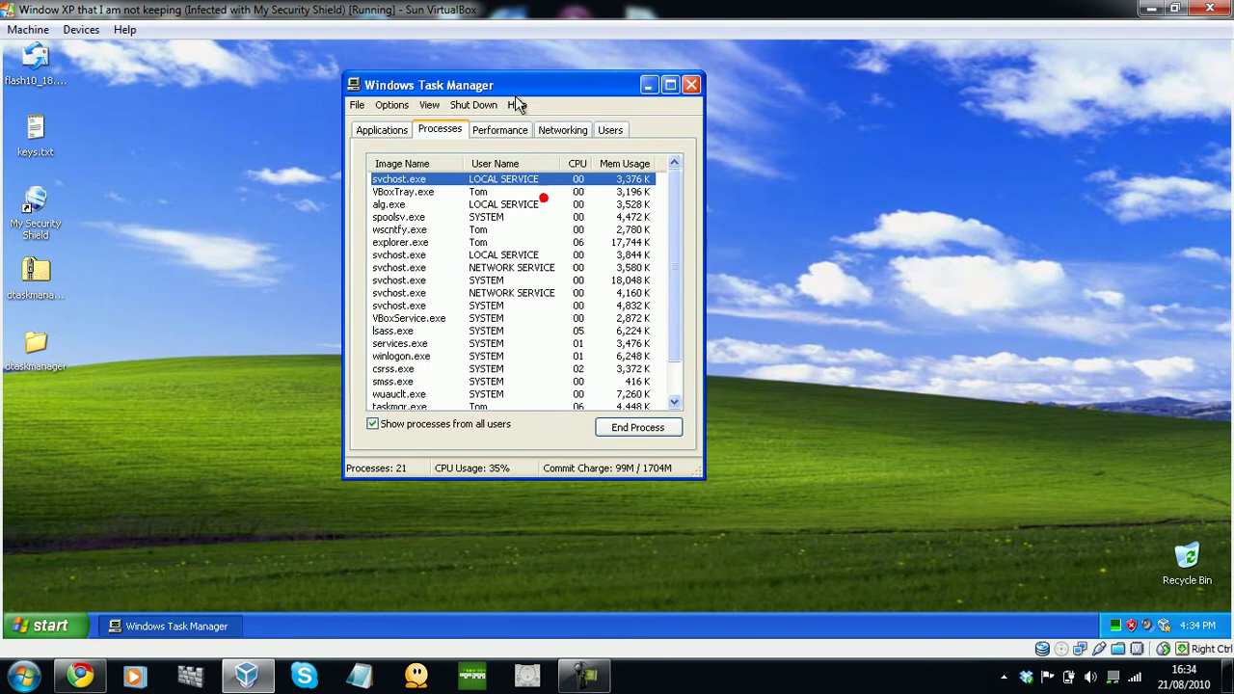
{"action": "left_click", "coordinate": [402, 164]}
{"action": "left_click_drag", "start_coordinate": [667, 186], "coordinate": [677, 217]}
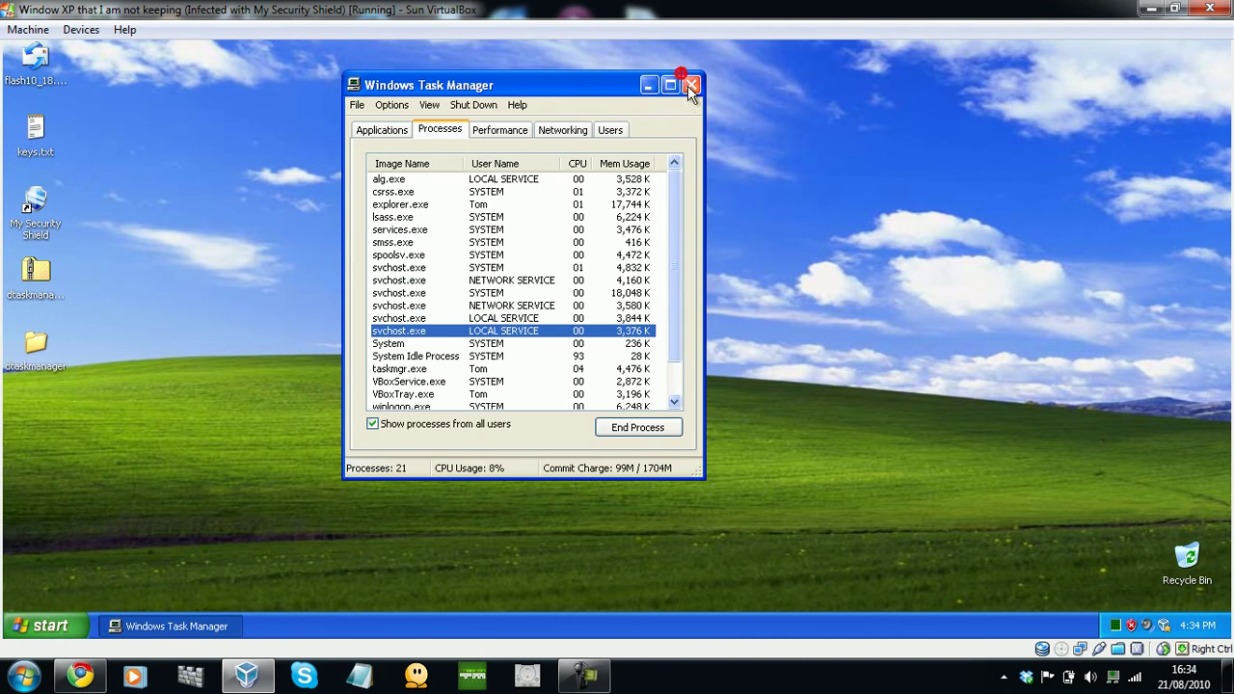
{"action": "left_click", "coordinate": [690, 85]}
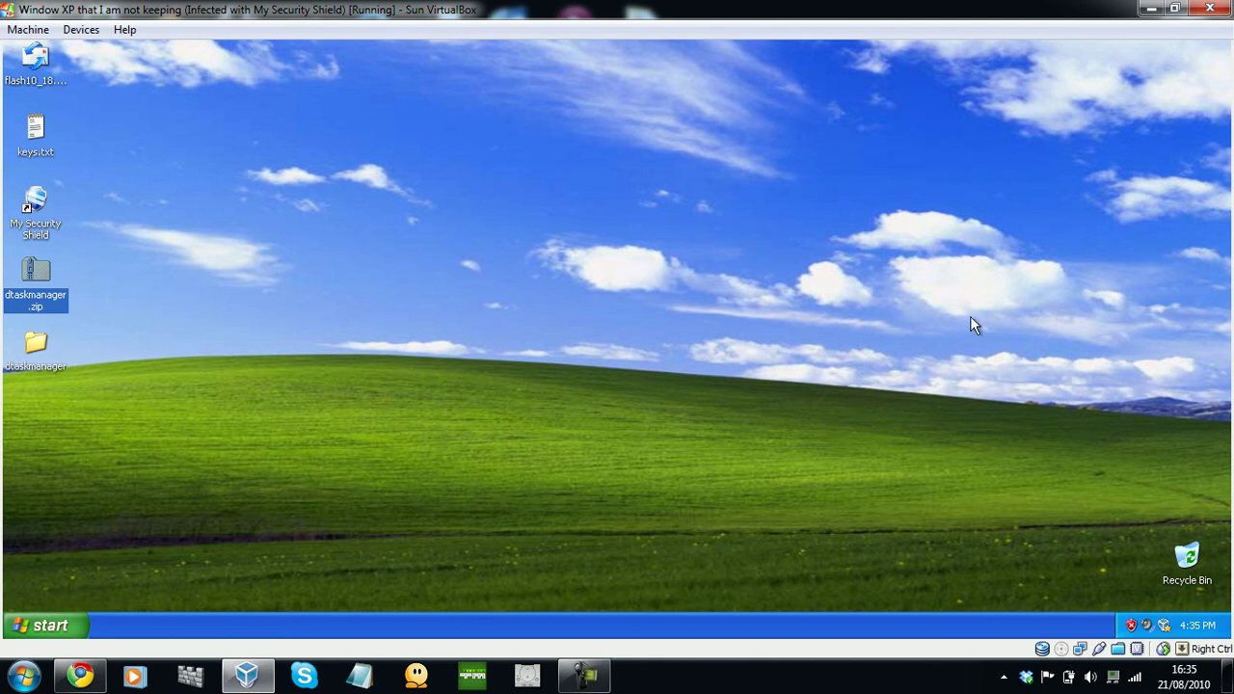
- Close the running Windows XP guest's VirtualBox window to get the Close Virtual Machine prompt
{"action": "left_click", "coordinate": [1211, 8]}
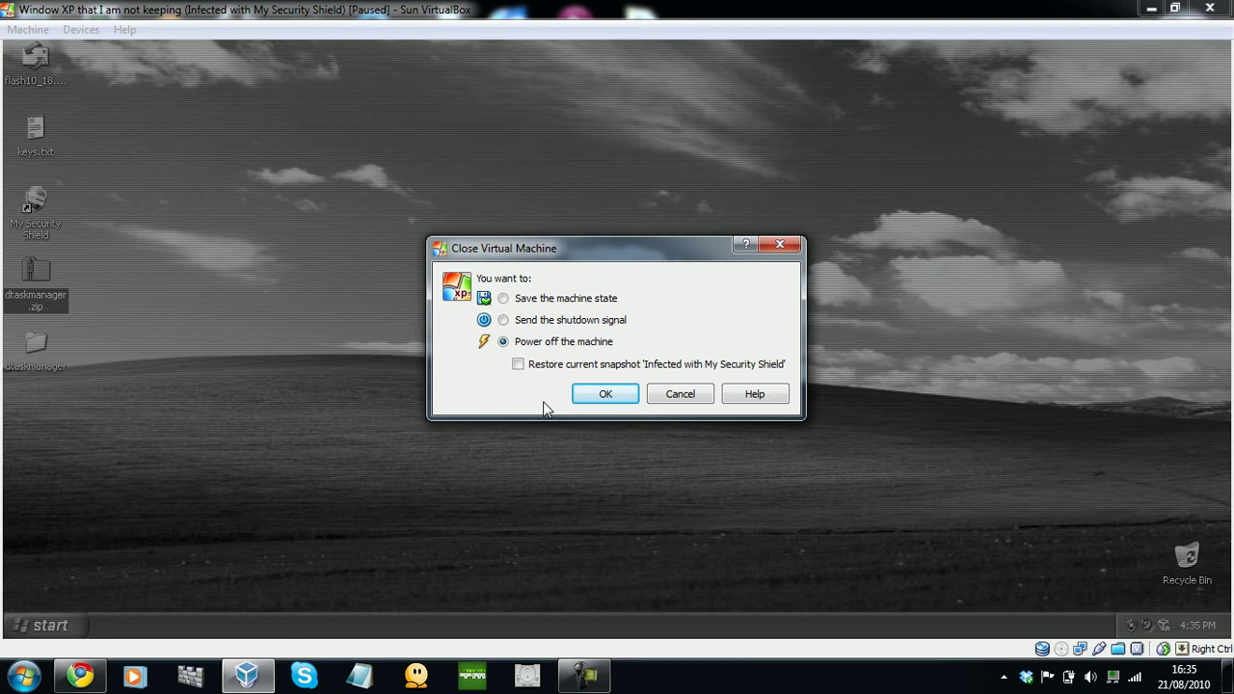
- Confirm 'Power off the machine' to shut down the Windows XP guest
{"action": "left_click", "coordinate": [581, 390]}
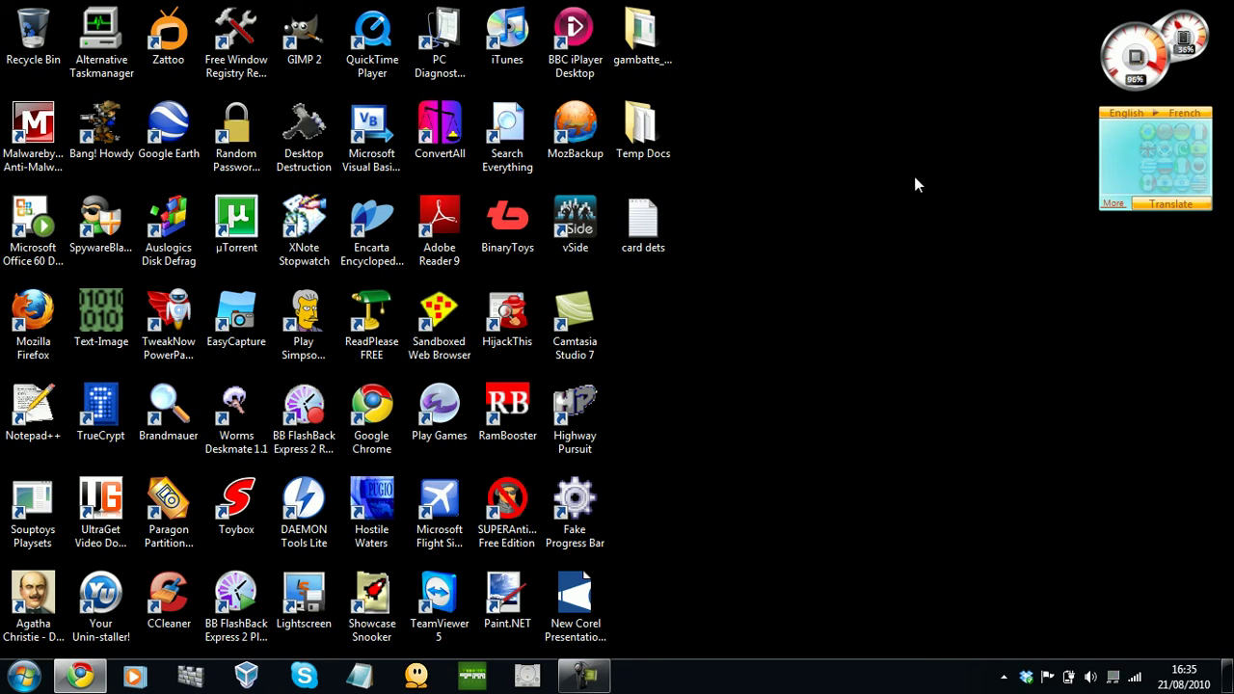
{"action": "left_click", "coordinate": [5, 683]}
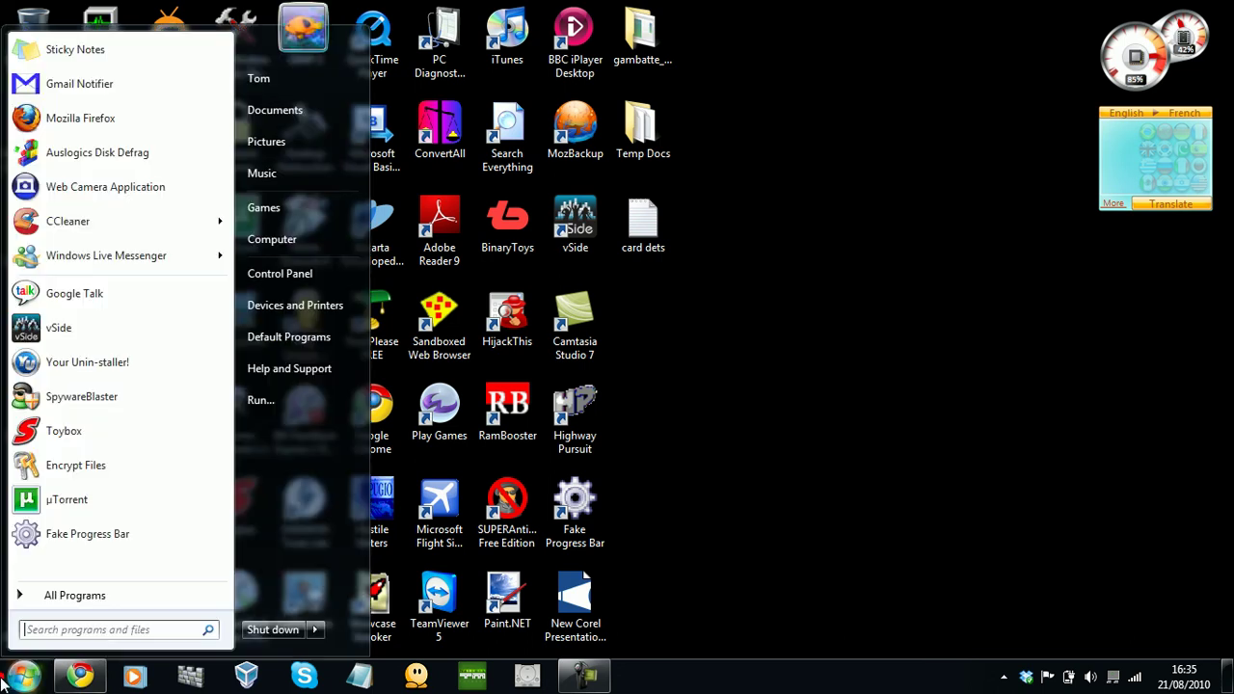
{"action": "left_click", "coordinate": [306, 241]}
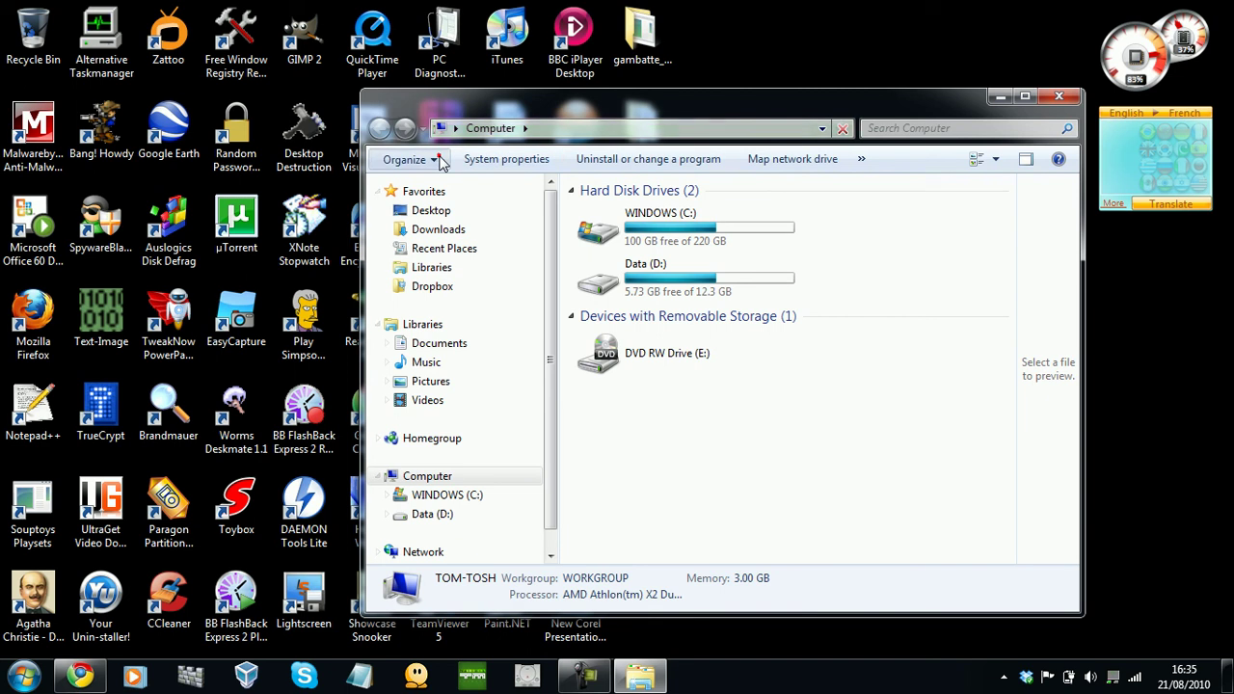
{"action": "left_click", "coordinate": [409, 159]}
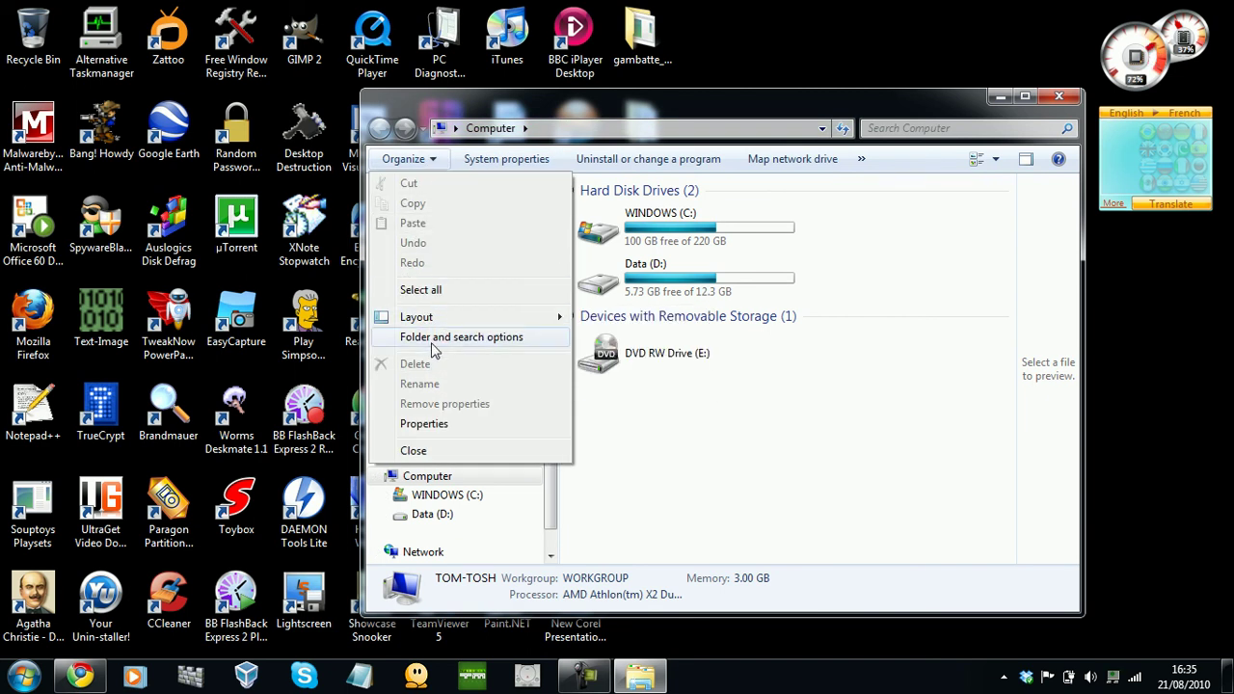
{"action": "left_click", "coordinate": [436, 337]}
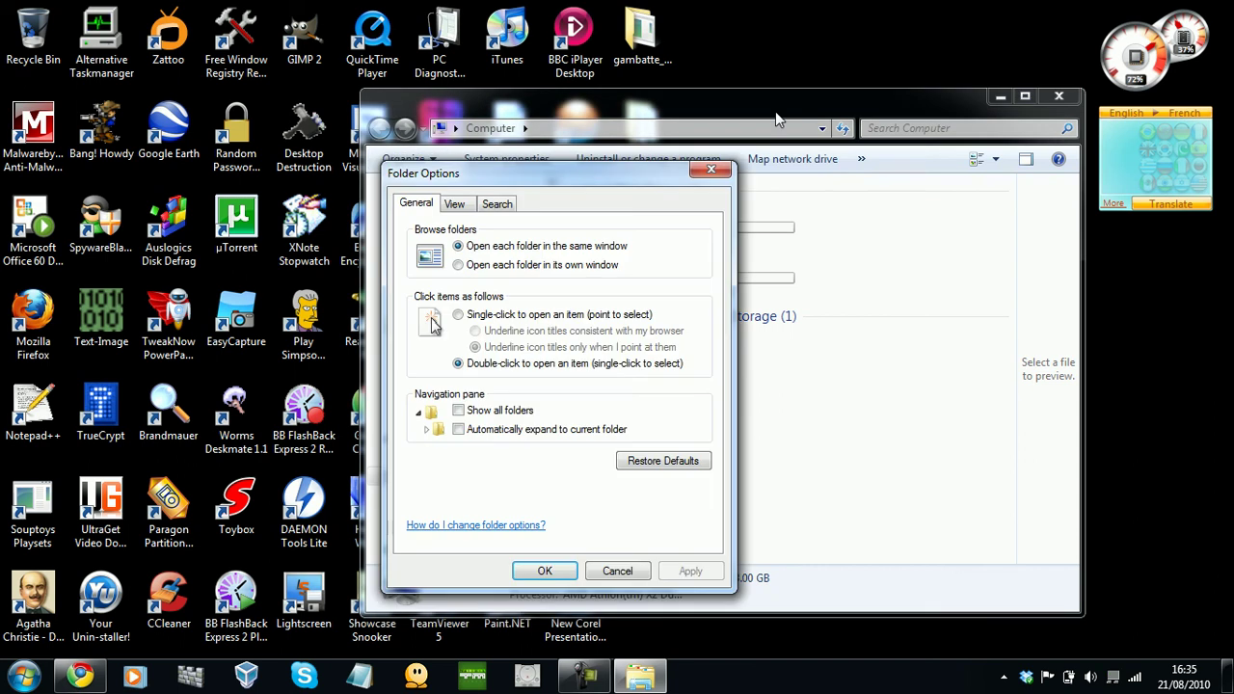
{"action": "left_click", "coordinate": [457, 204]}
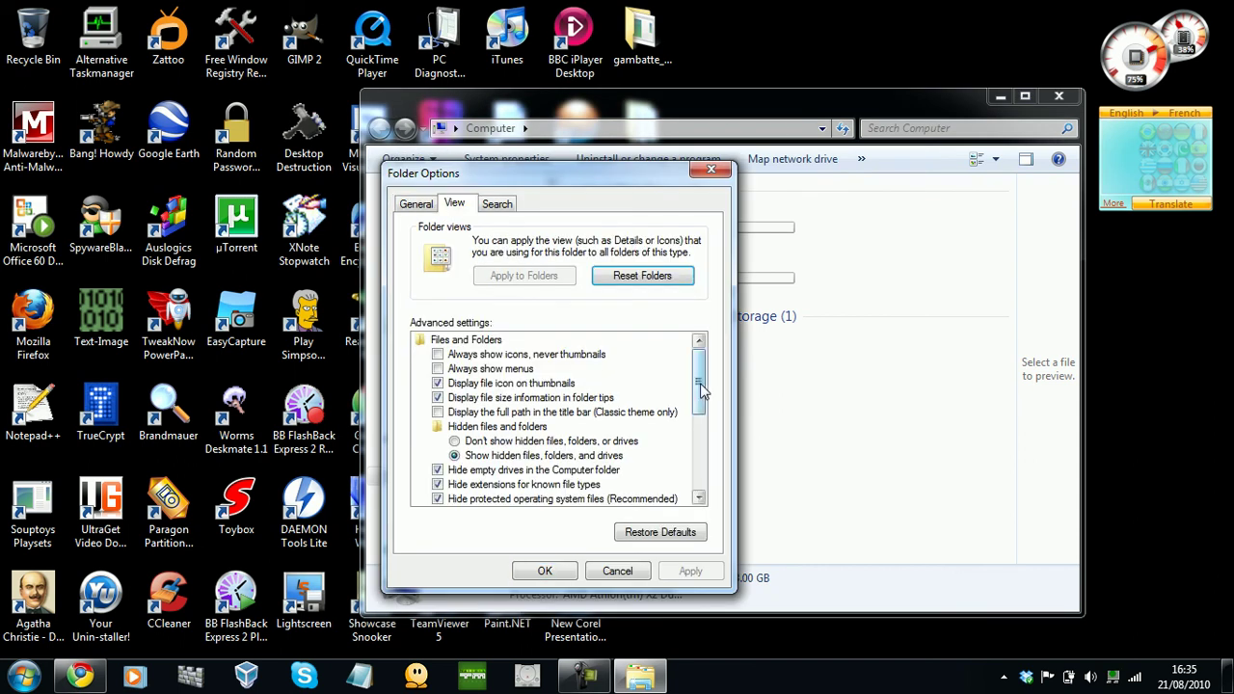
{"action": "scroll", "coordinate": [704, 391], "scroll_direction": "down", "scroll_amount": 1}
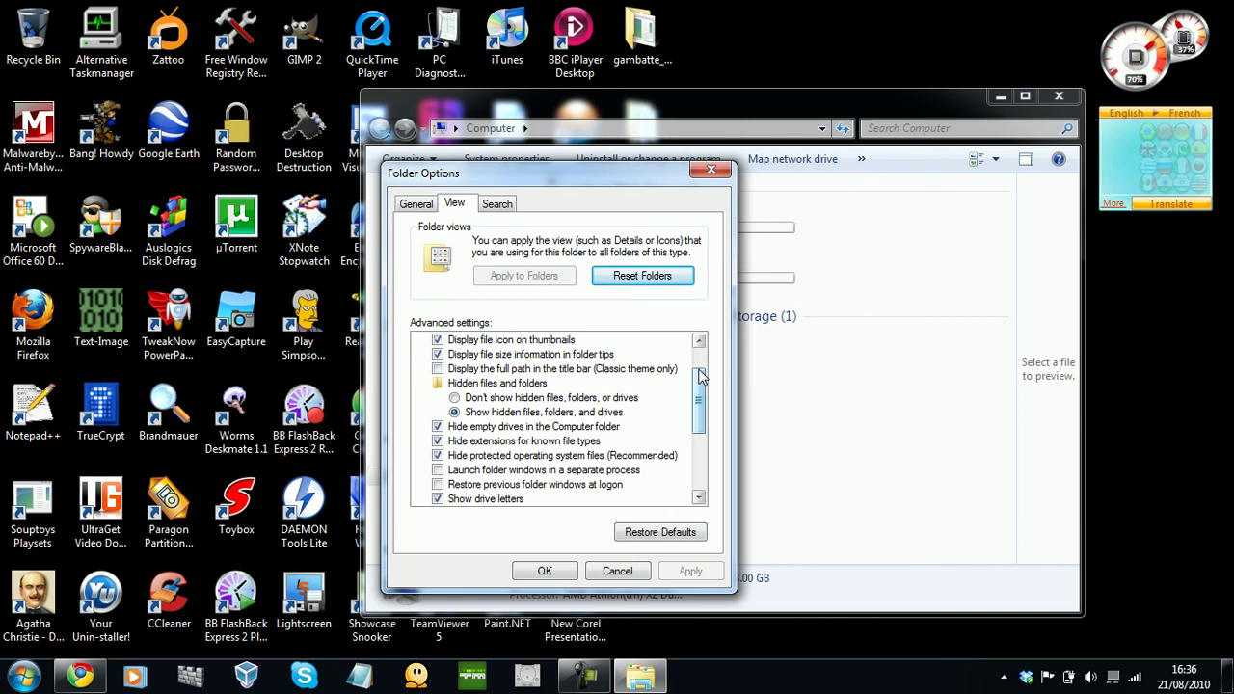
{"action": "left_click", "coordinate": [711, 171]}
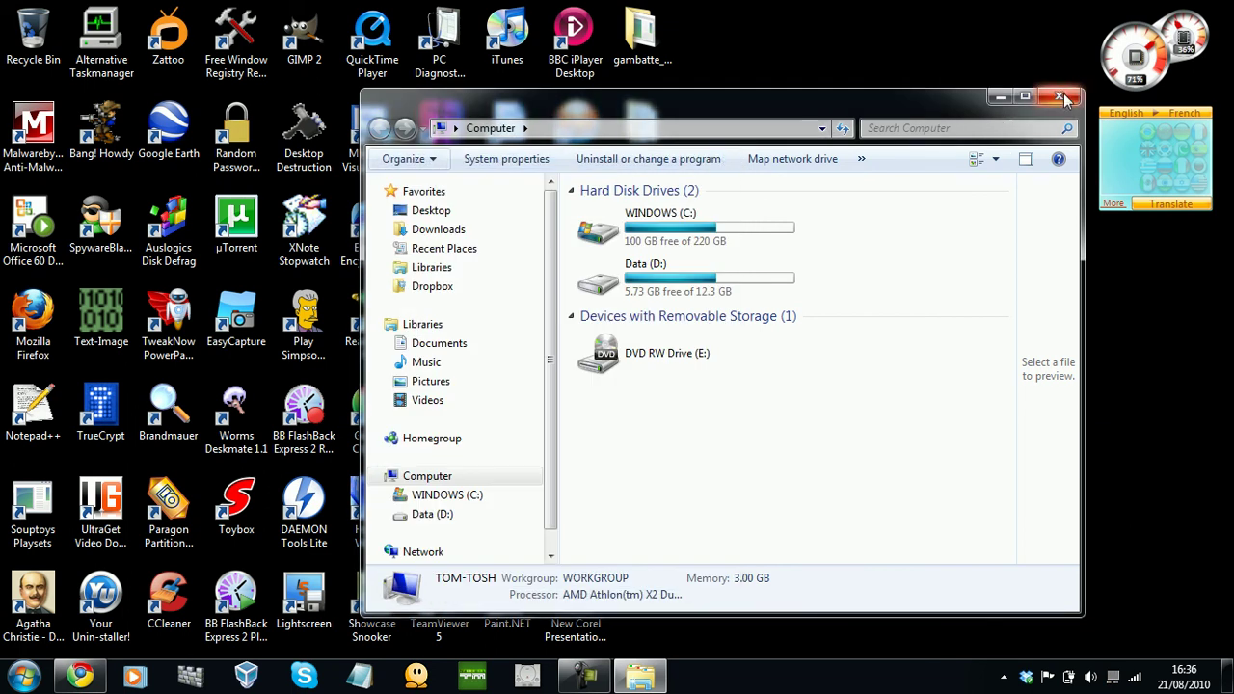
{"action": "left_click", "coordinate": [1059, 96]}
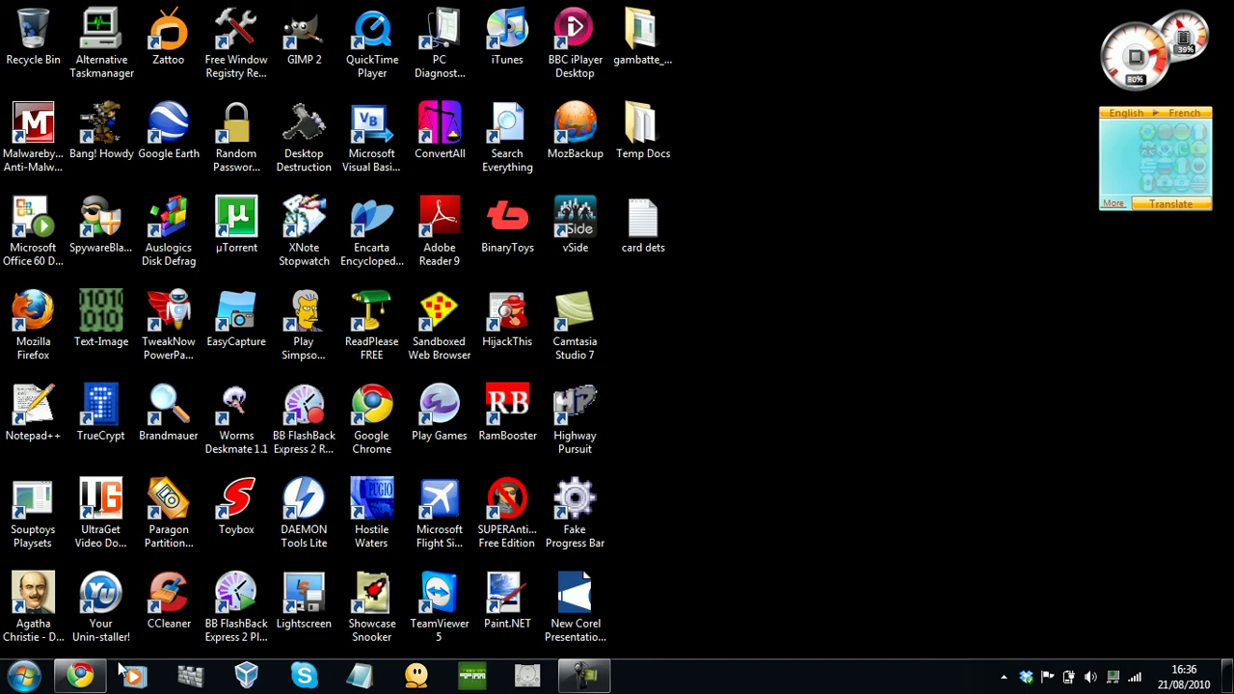
- Restore and maximize Chrome on the protected Twitter profile, then briefly show and hide the recorder panel
{"action": "left_click", "coordinate": [66, 682]}
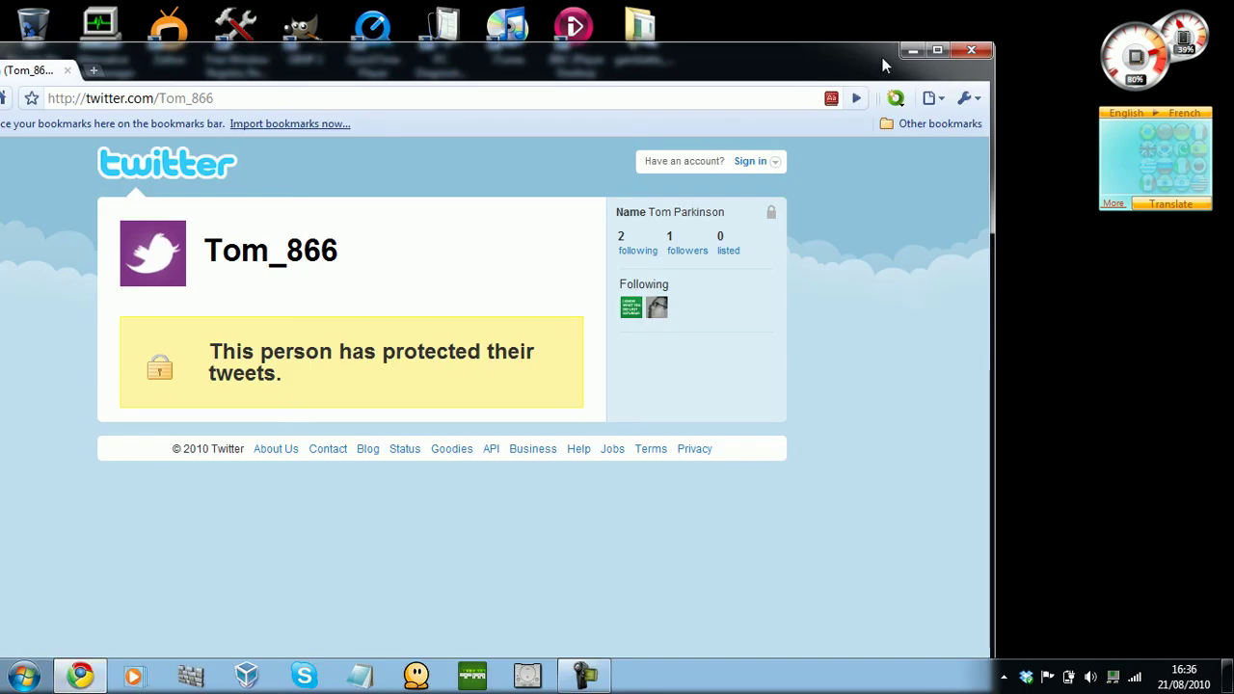
{"action": "left_click", "coordinate": [937, 50]}
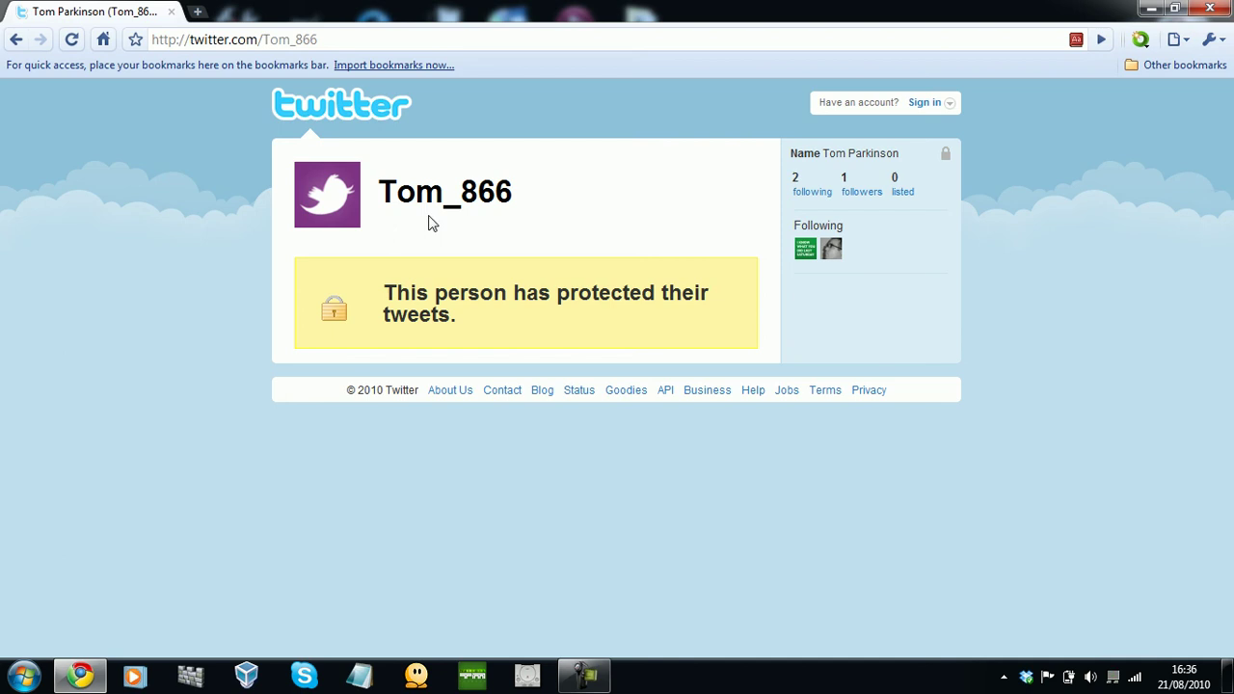
{"action": "left_click", "coordinate": [604, 679]}
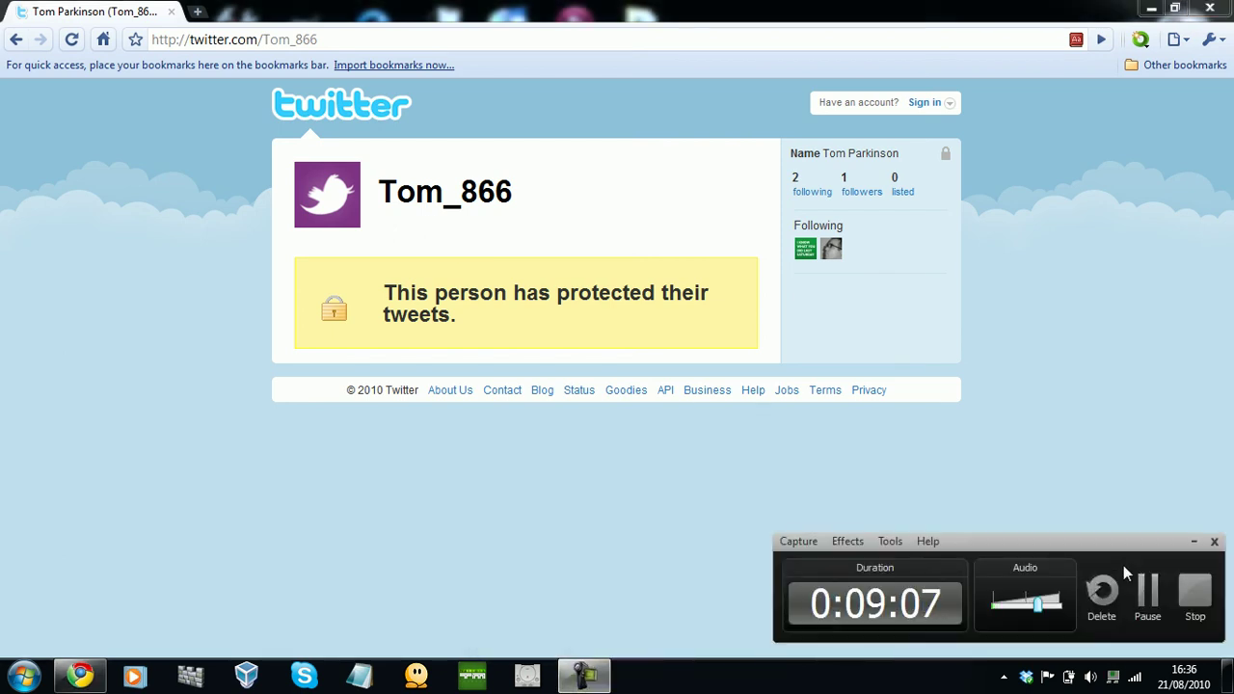
{"action": "left_click", "coordinate": [1193, 542]}
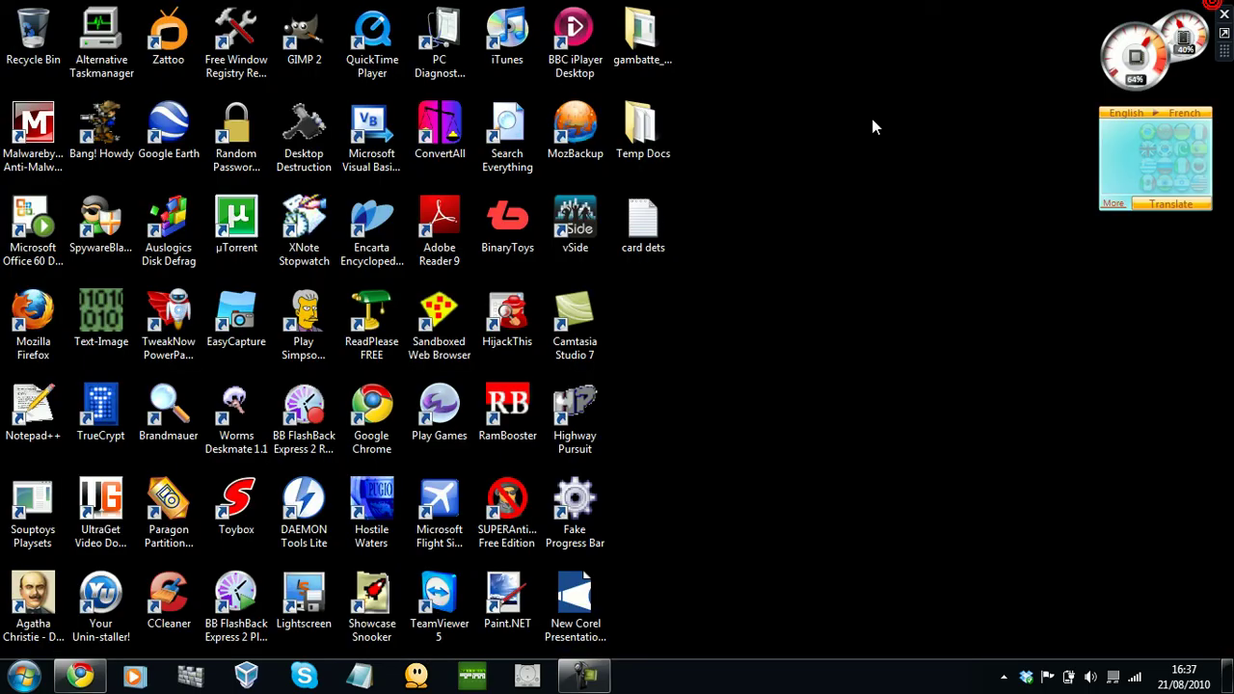
- Minimize Chrome and bring up Camtasia Recorder's Delete/Pause/Stop controls showing 0:10:11
{"action": "left_click", "coordinate": [798, 247]}
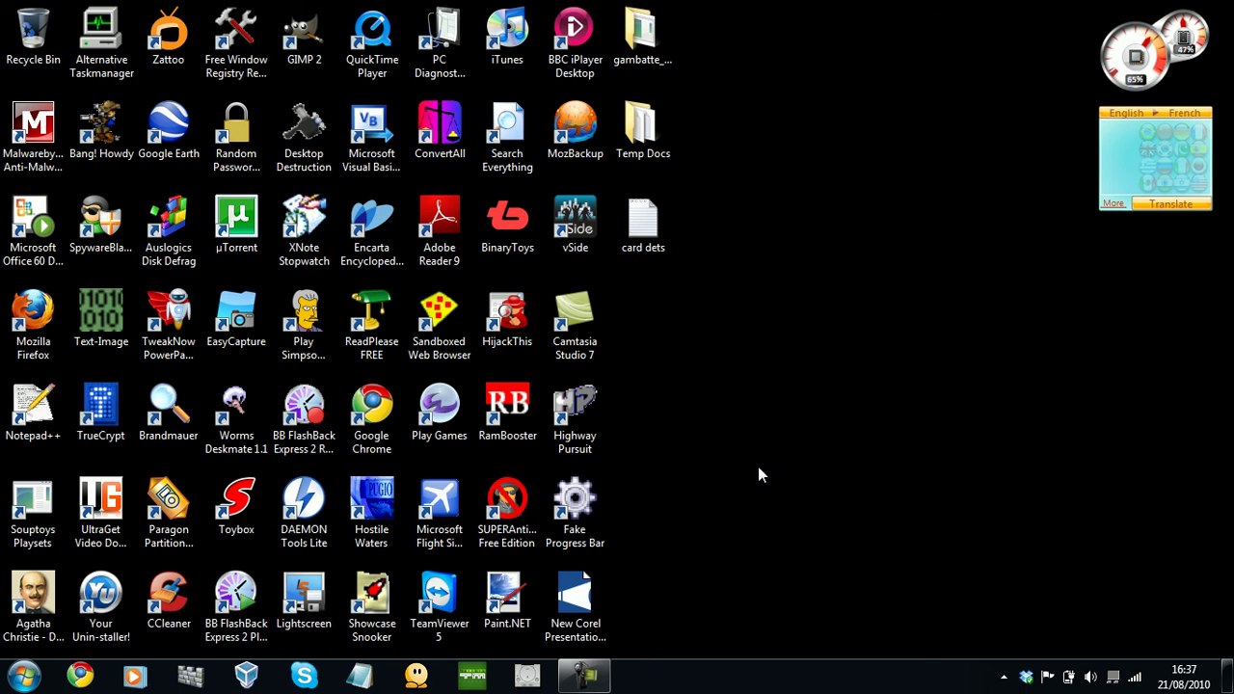
{"action": "left_click", "coordinate": [584, 674]}
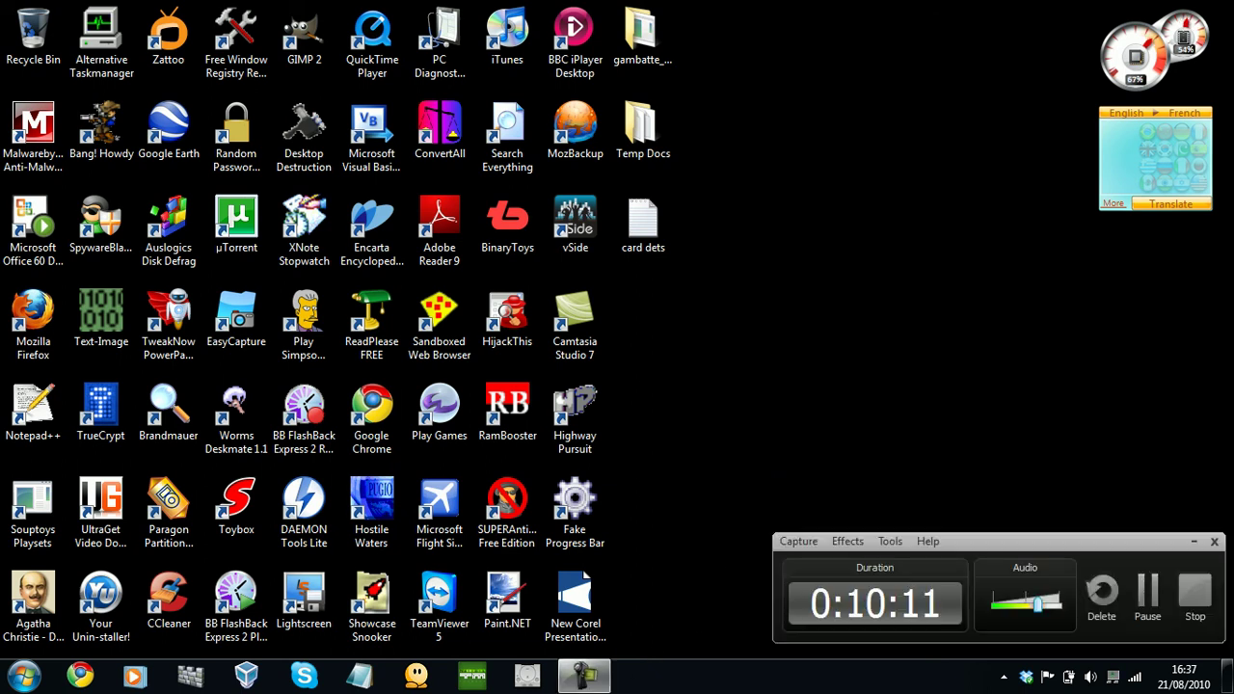